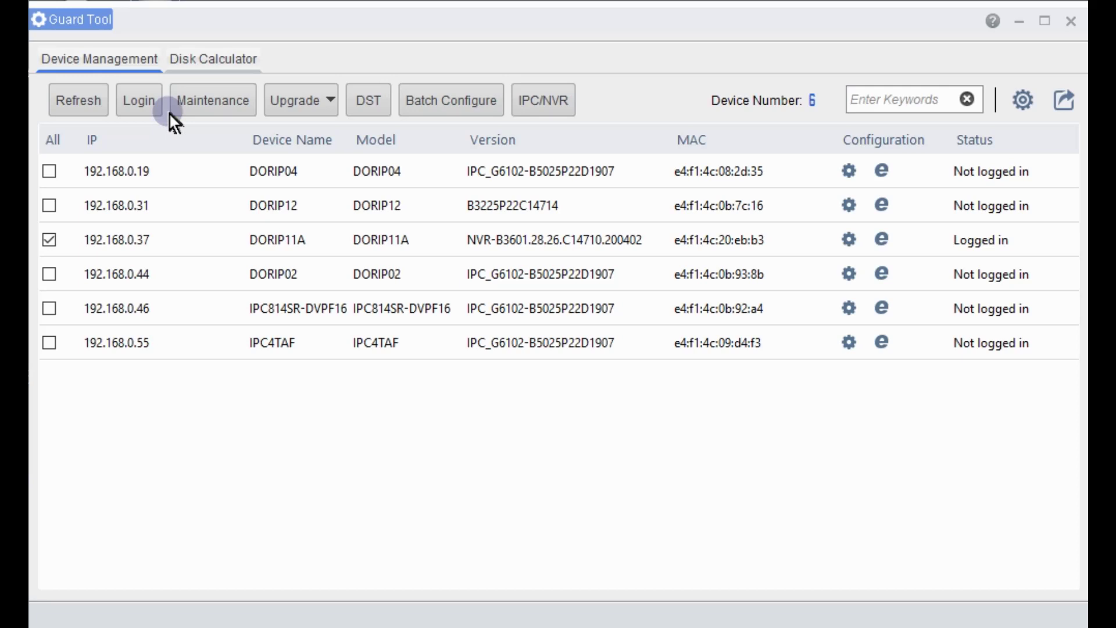
Step: Start adding a channel in the Disk Calculator with H.265 compression and smart encoding off
click(224, 60)
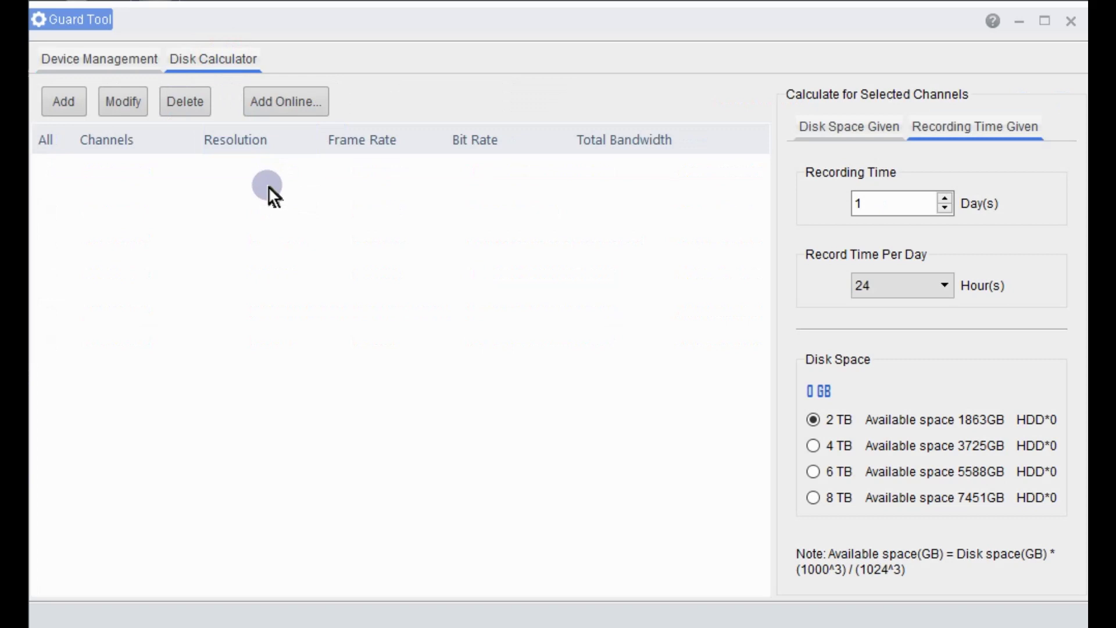
click(61, 99)
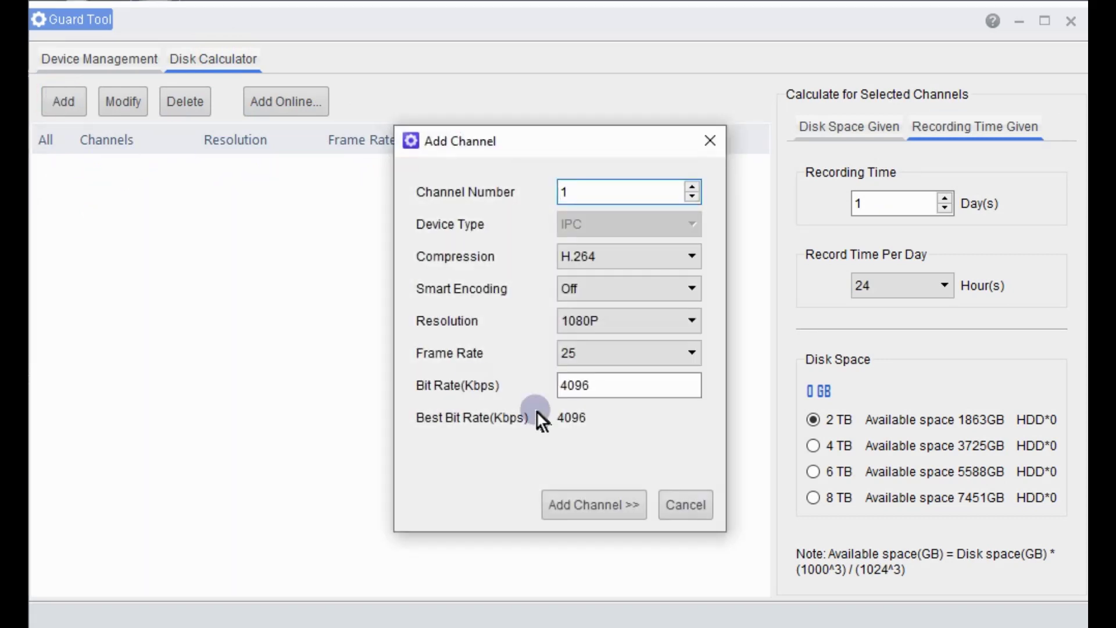
click(692, 256)
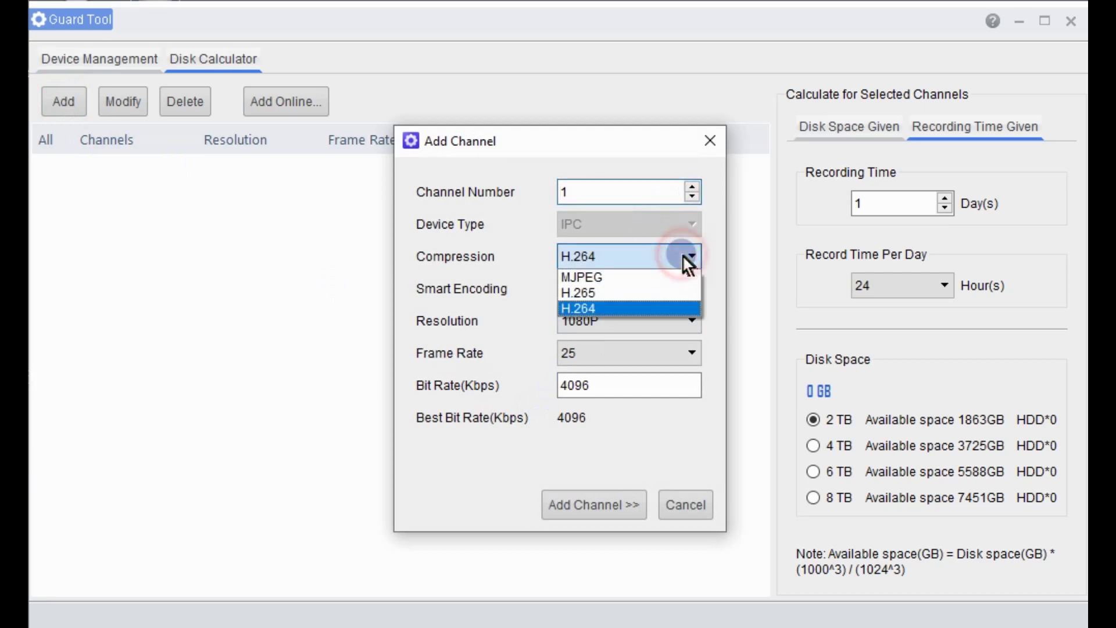
click(614, 292)
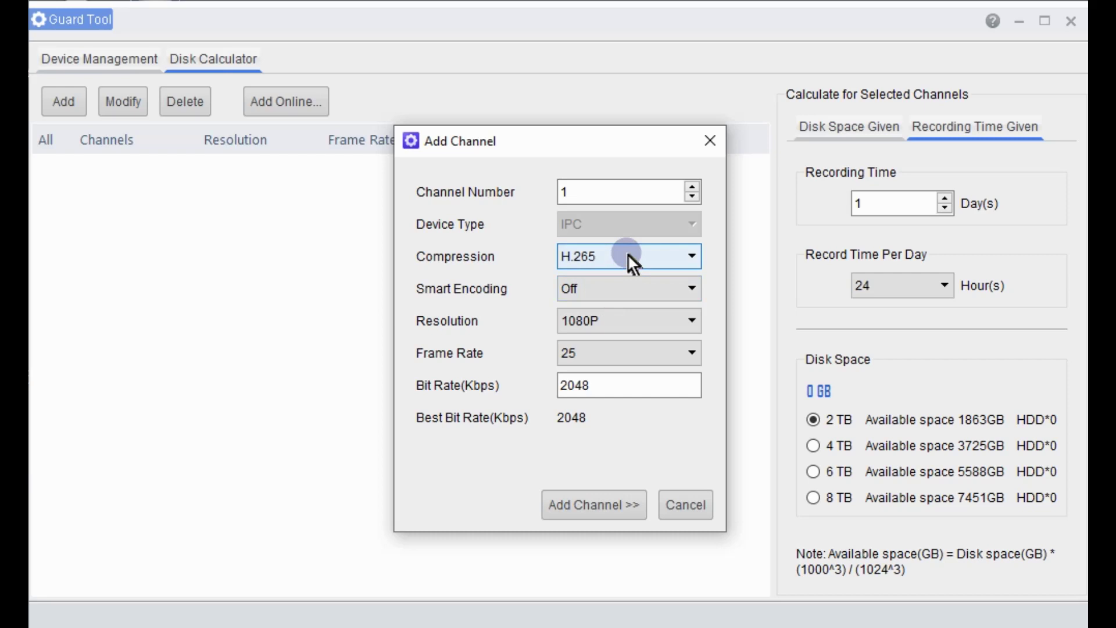
click(599, 286)
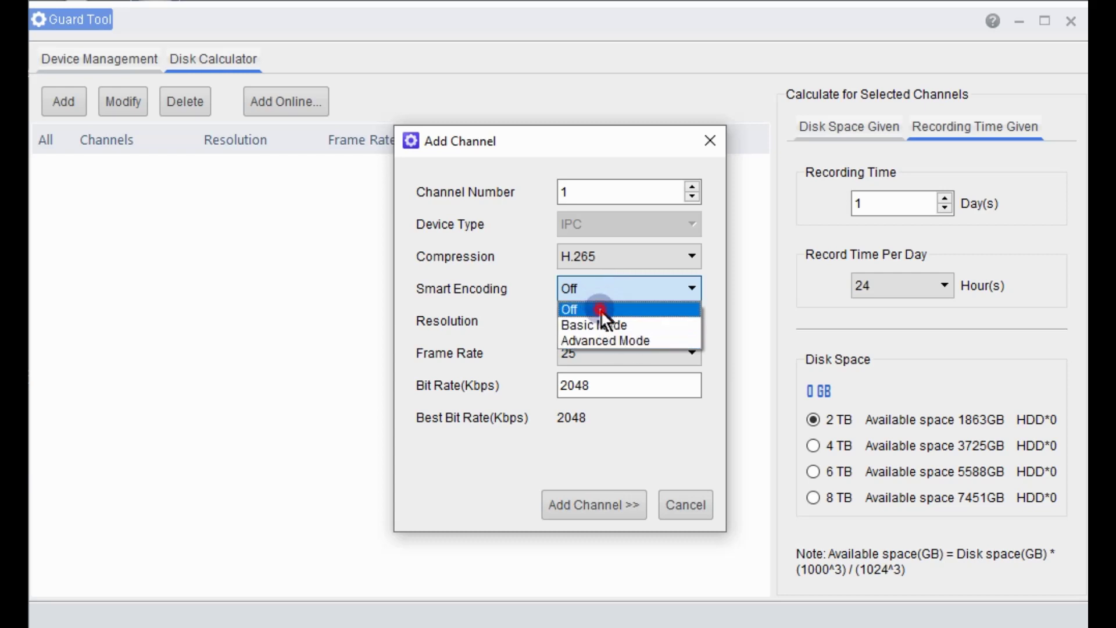
click(601, 310)
click(618, 289)
click(609, 284)
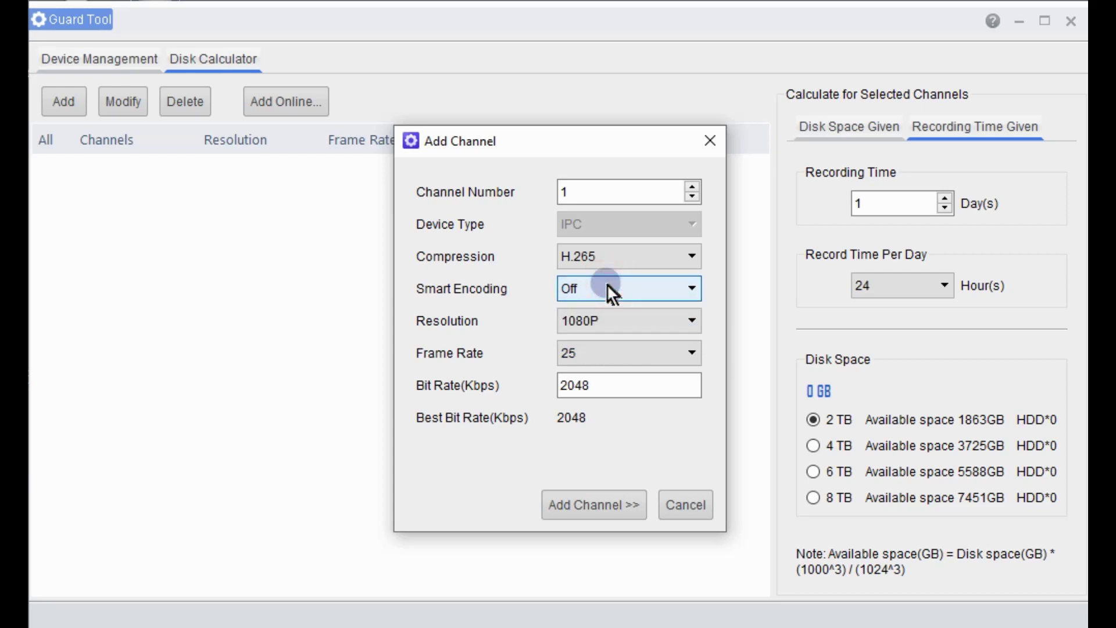
Step: Set the new channel's resolution to 4MP and its frame rate to 25
click(640, 322)
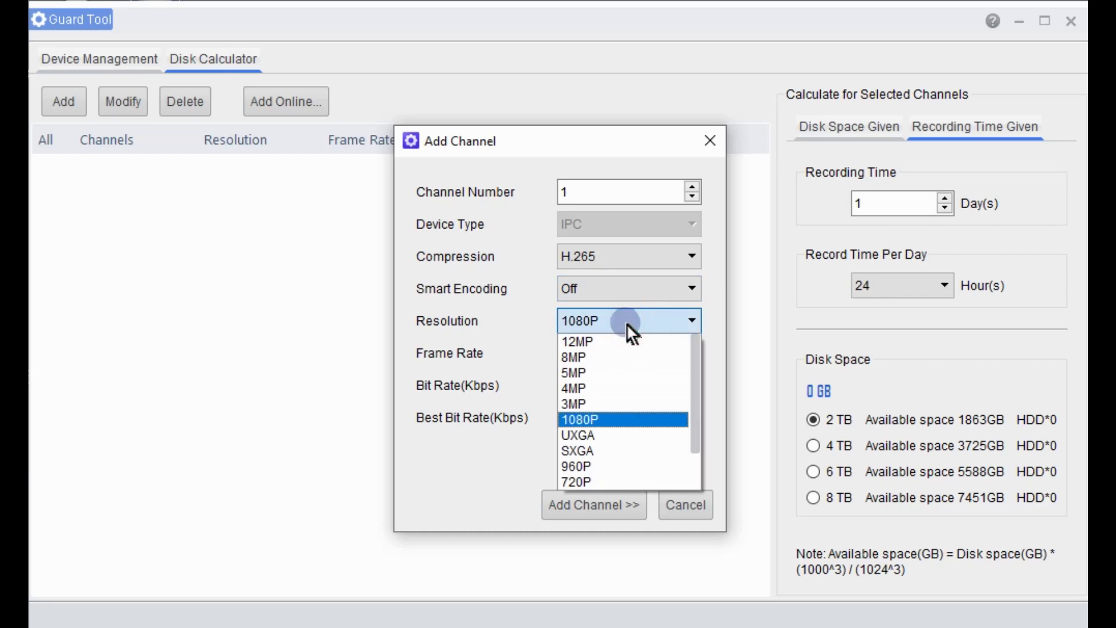
click(587, 389)
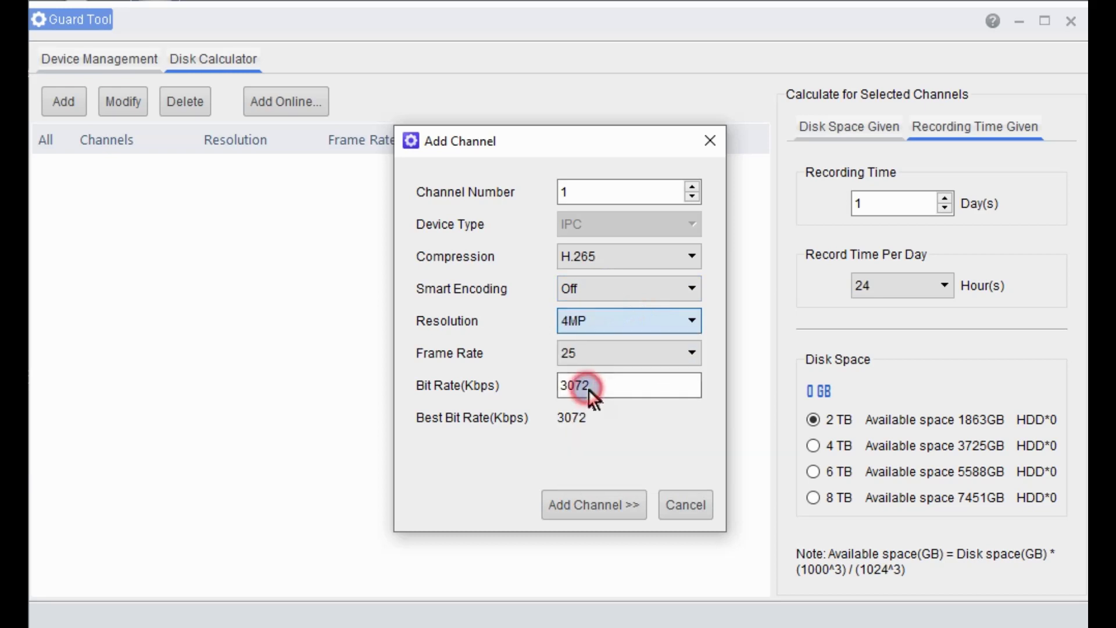
click(688, 319)
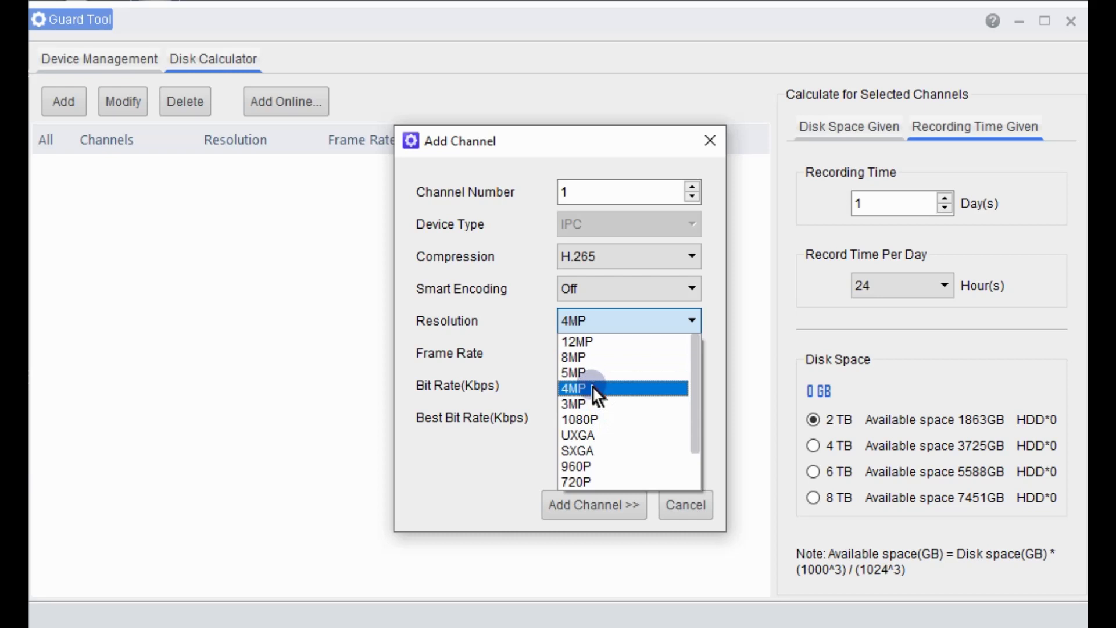
click(592, 387)
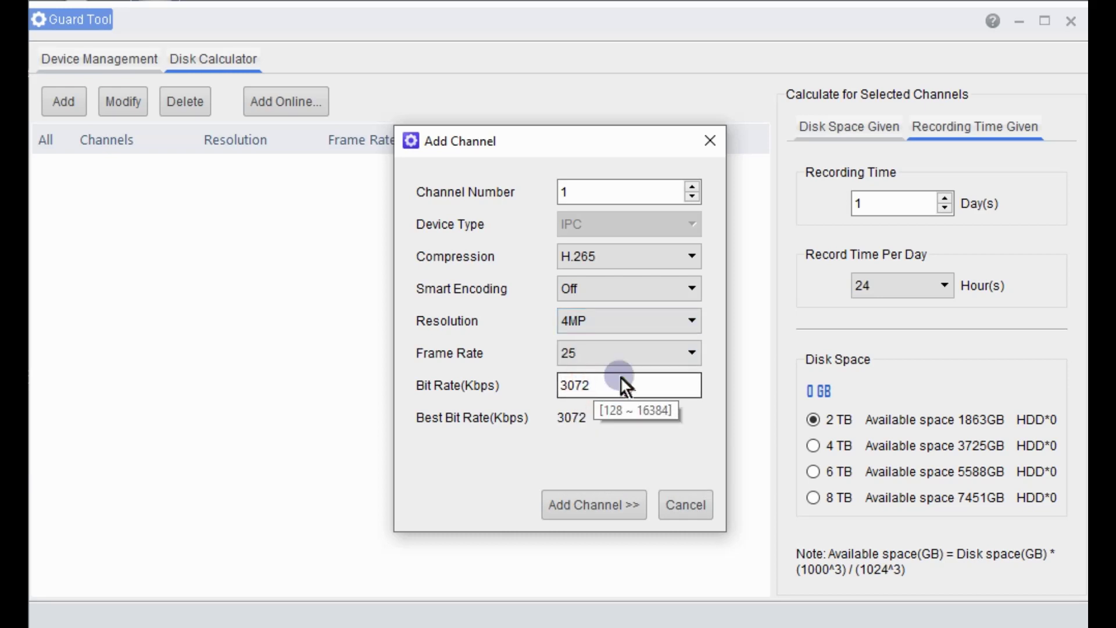
click(692, 351)
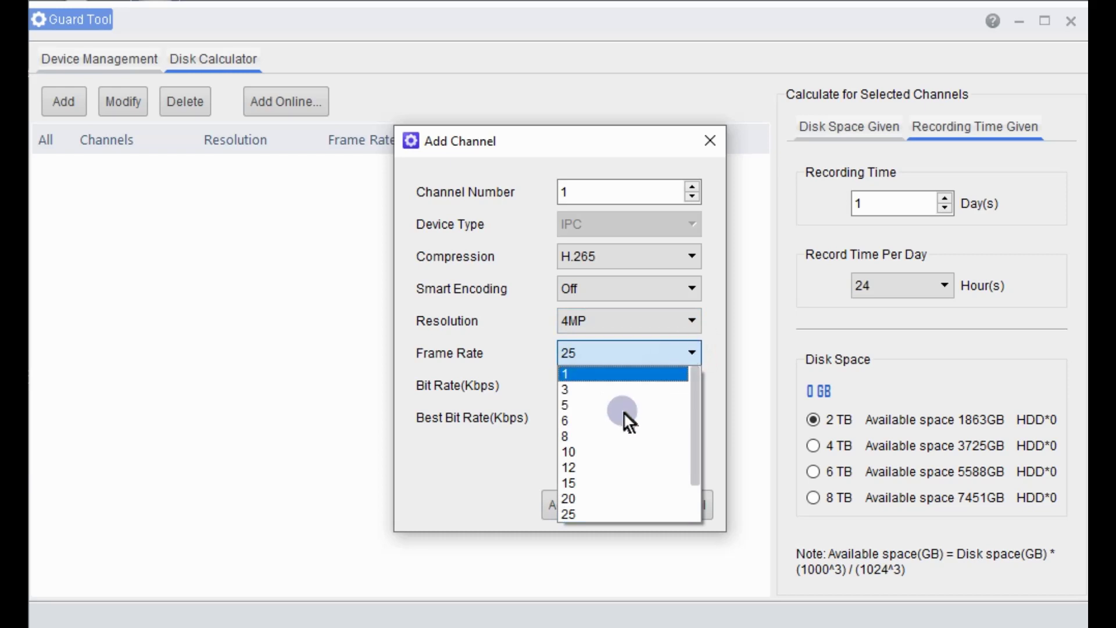
click(577, 514)
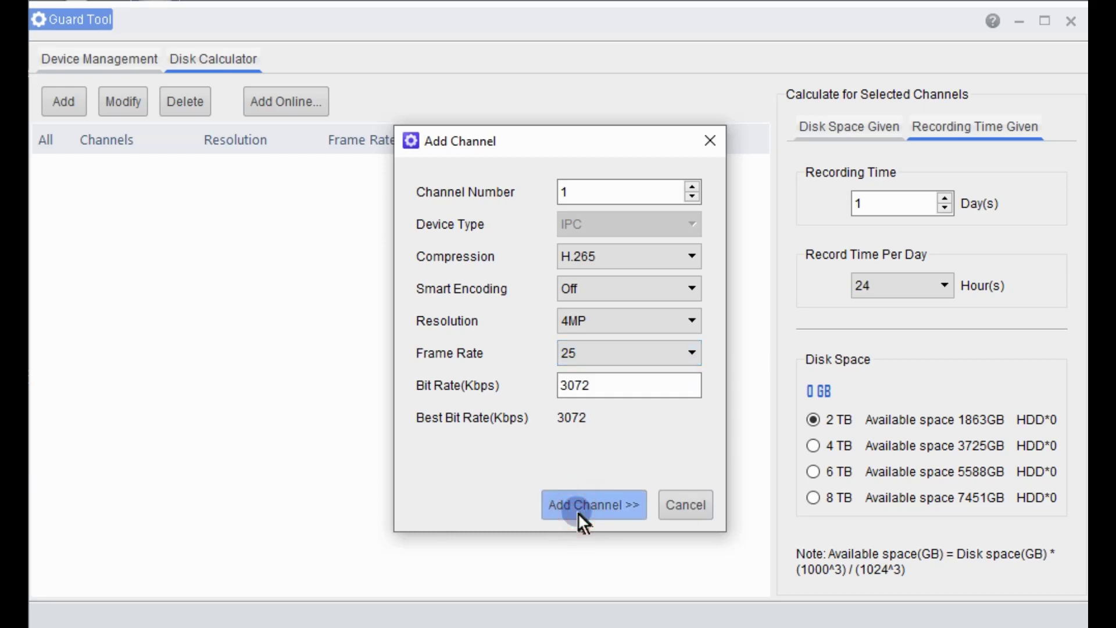
click(602, 388)
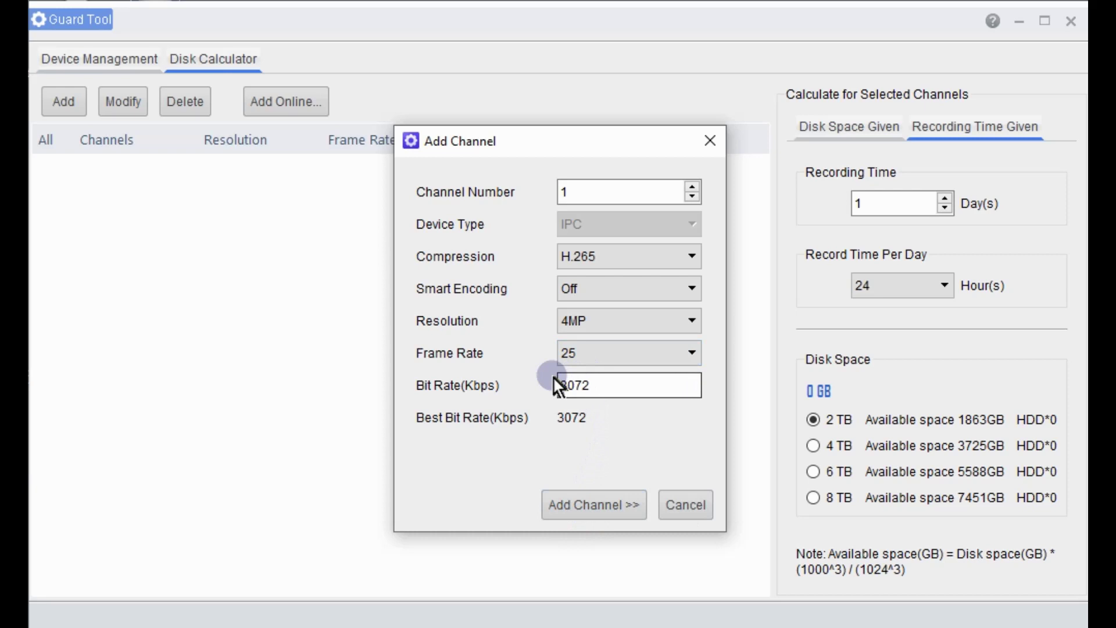
Step: Try H.264 compression to compare the channel's bit rate, and switch back to H.265
click(634, 263)
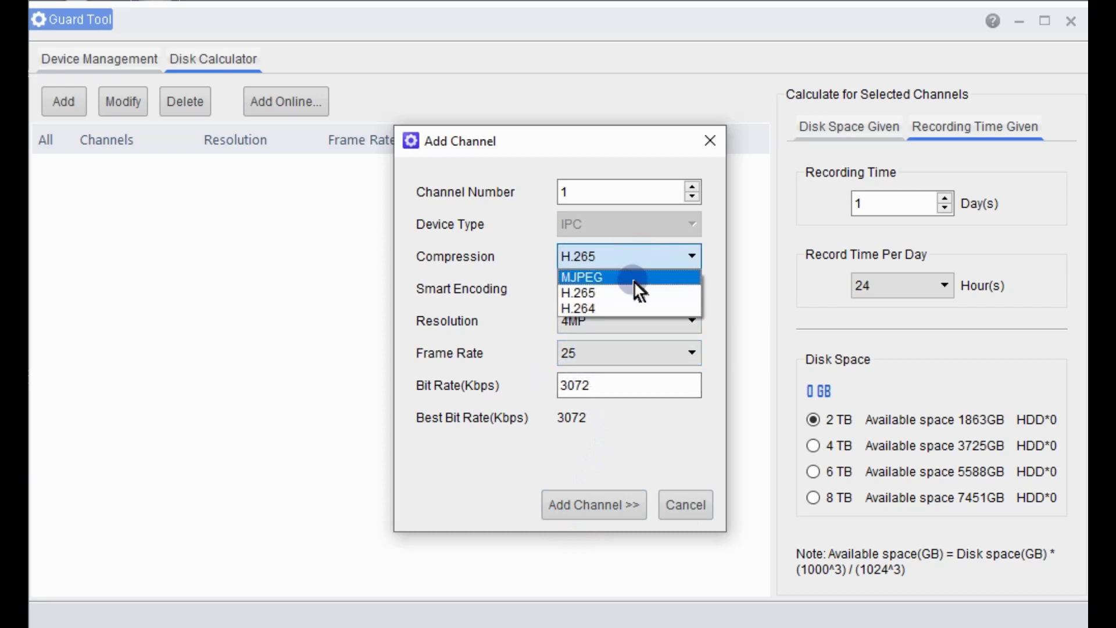
click(627, 309)
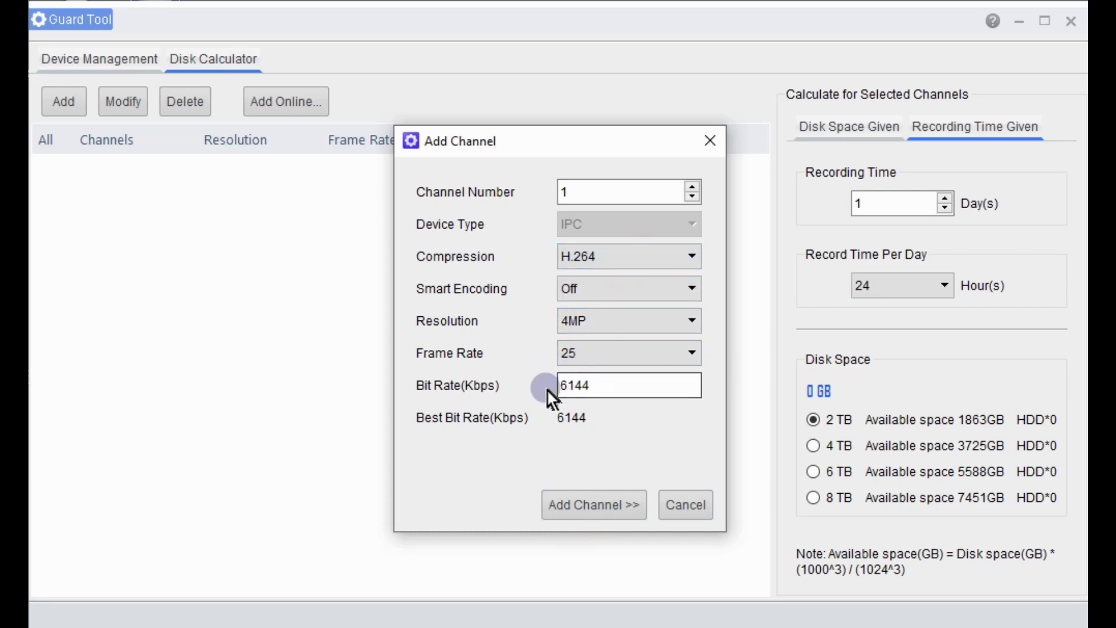
click(669, 261)
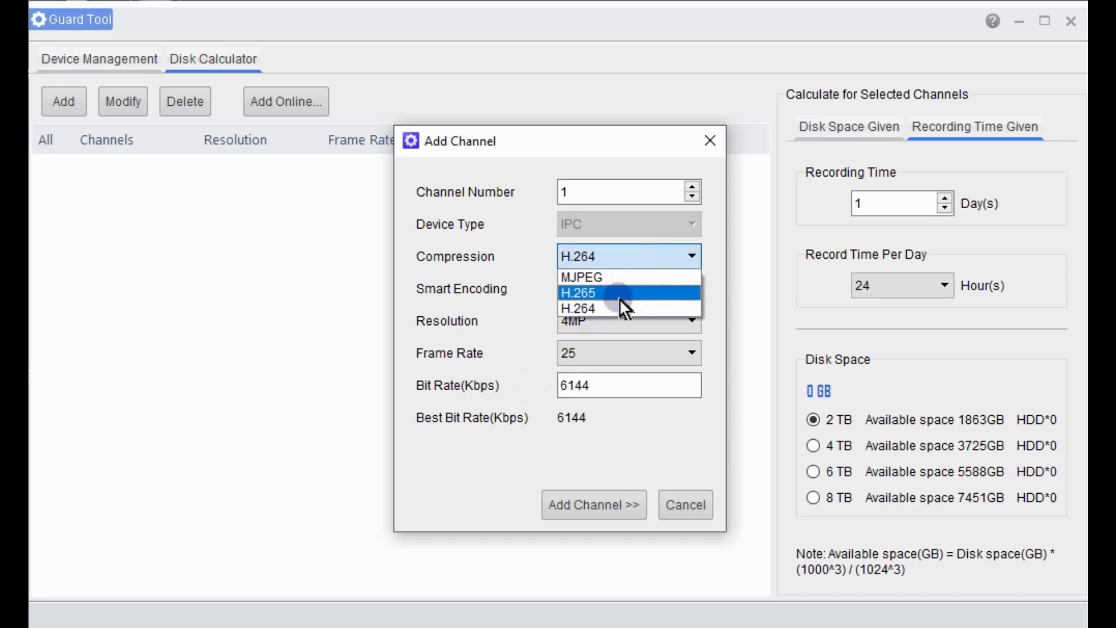
click(606, 288)
click(595, 384)
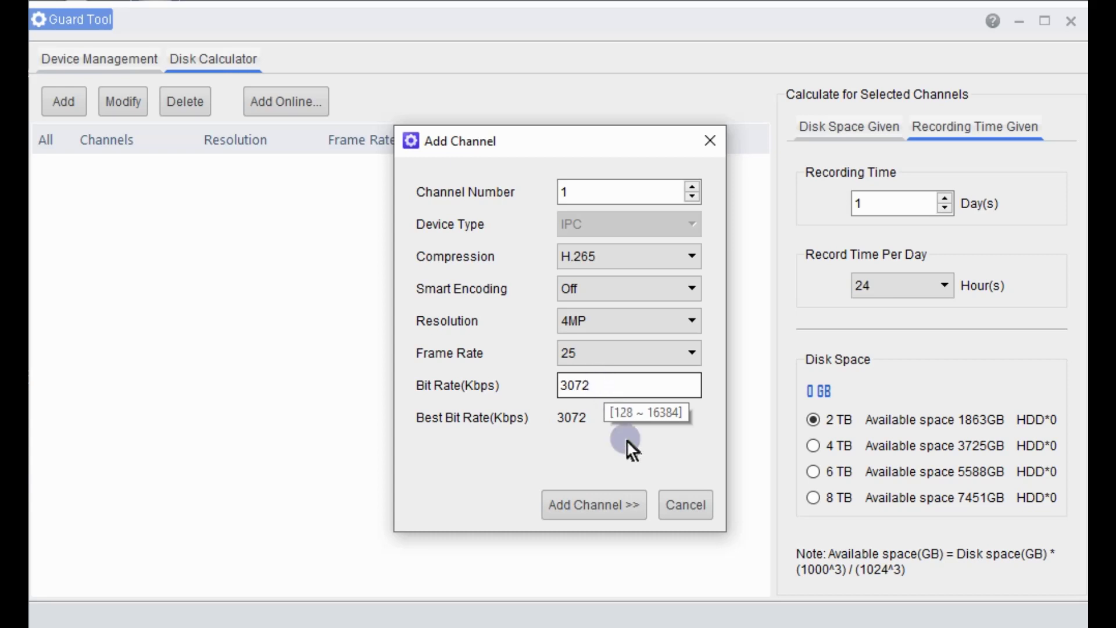
Step: Add four identical channels with these settings and close the Add Channel dialog
click(603, 503)
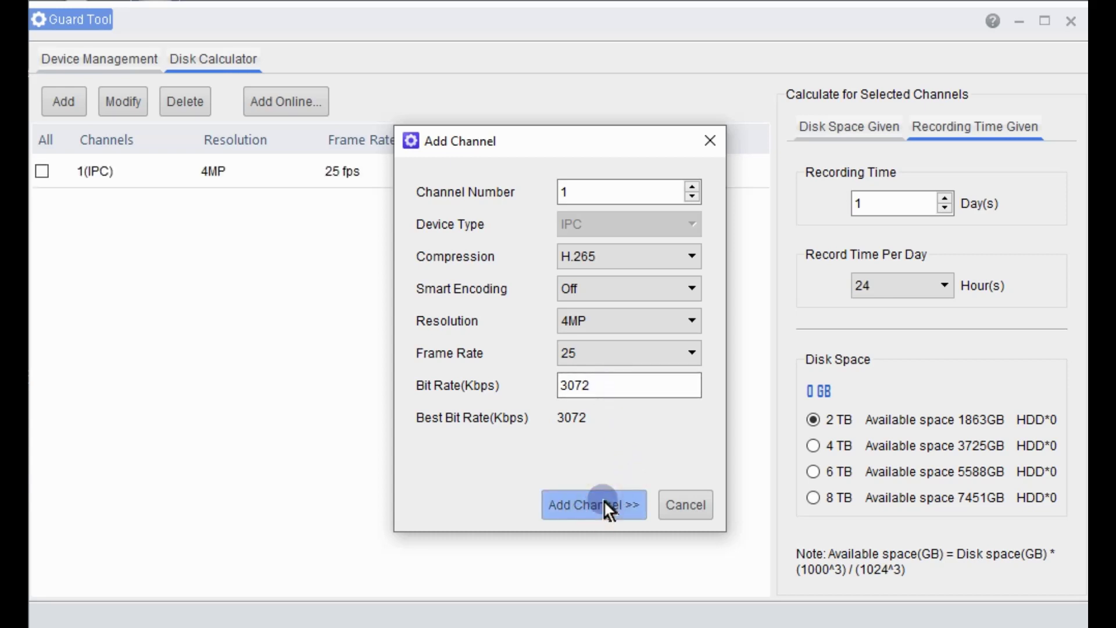
click(602, 503)
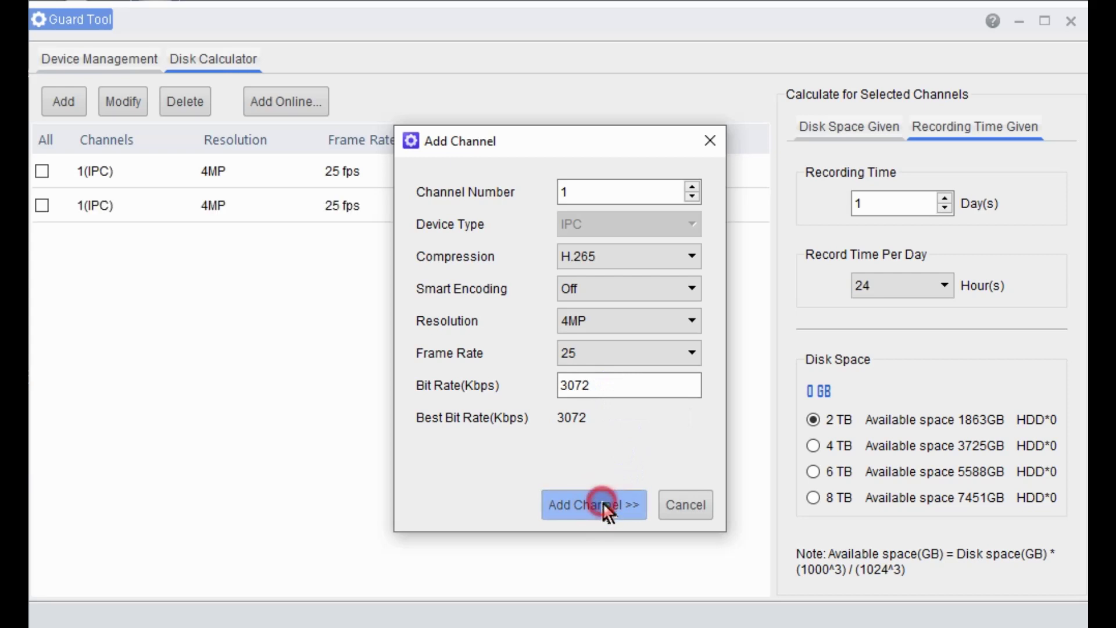
click(602, 503)
click(602, 503)
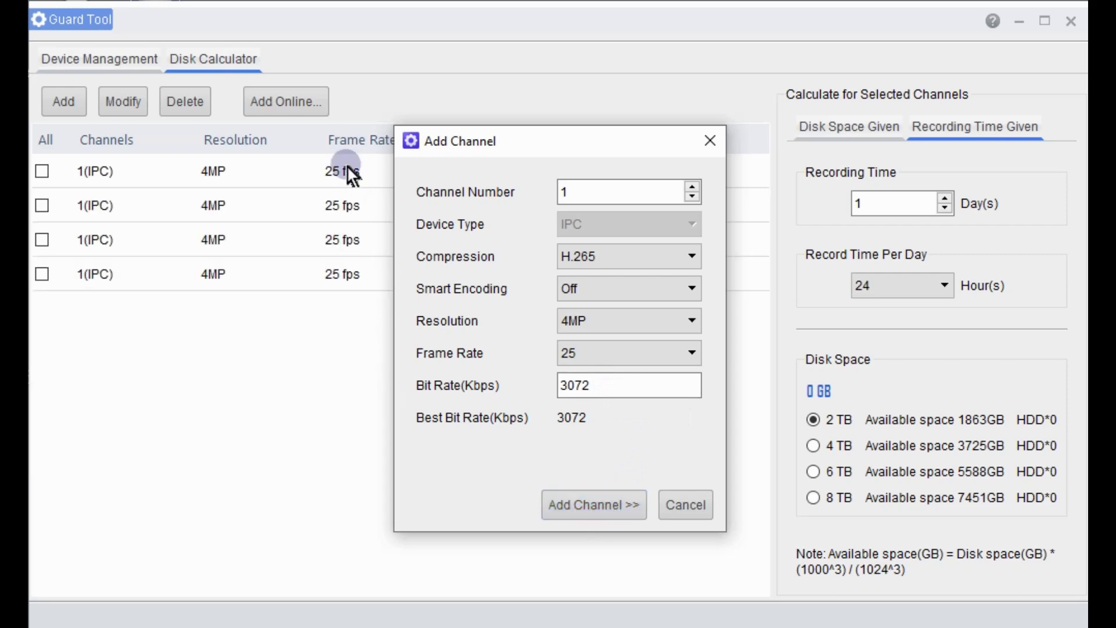
click(691, 498)
click(178, 263)
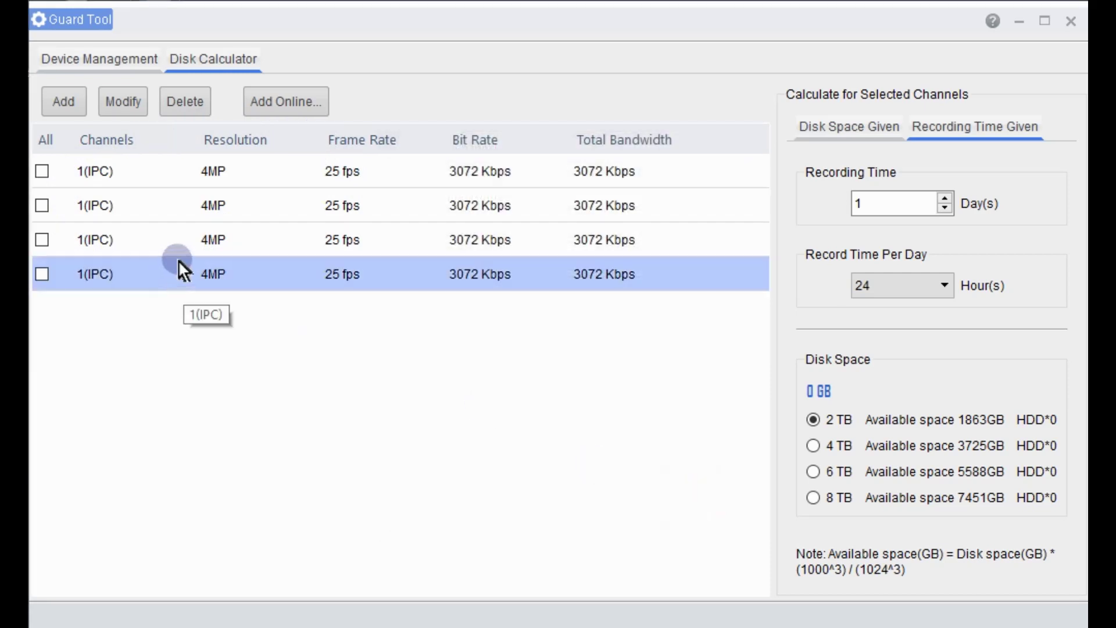
click(288, 197)
click(293, 175)
click(236, 62)
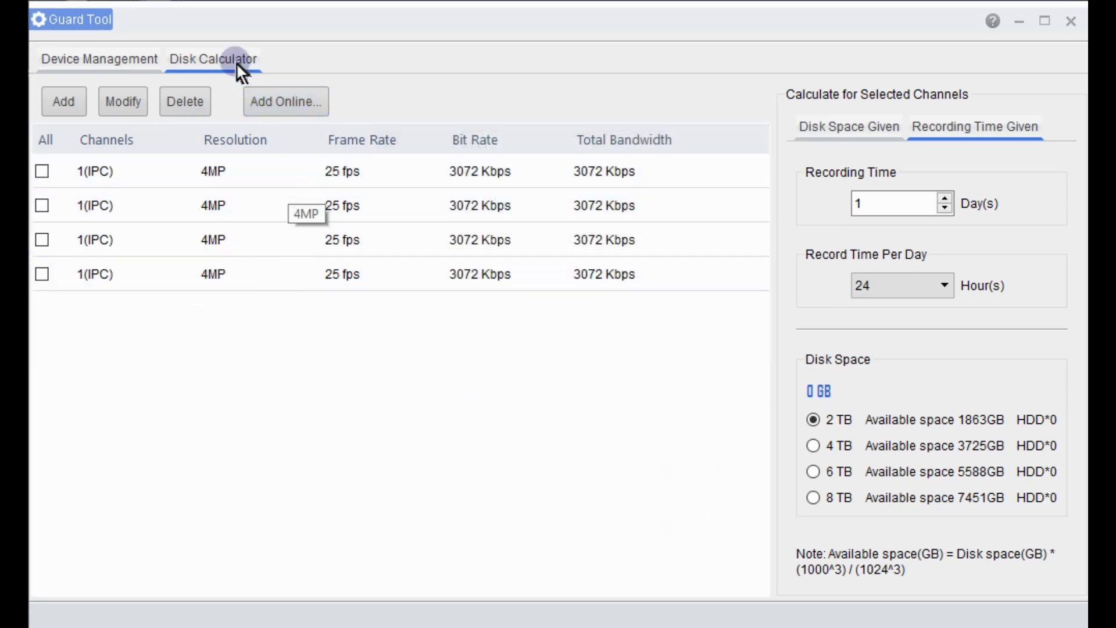
click(428, 201)
click(432, 155)
click(379, 139)
Step: Include all four channels in the calculation and set the recording time to 30 days
click(53, 140)
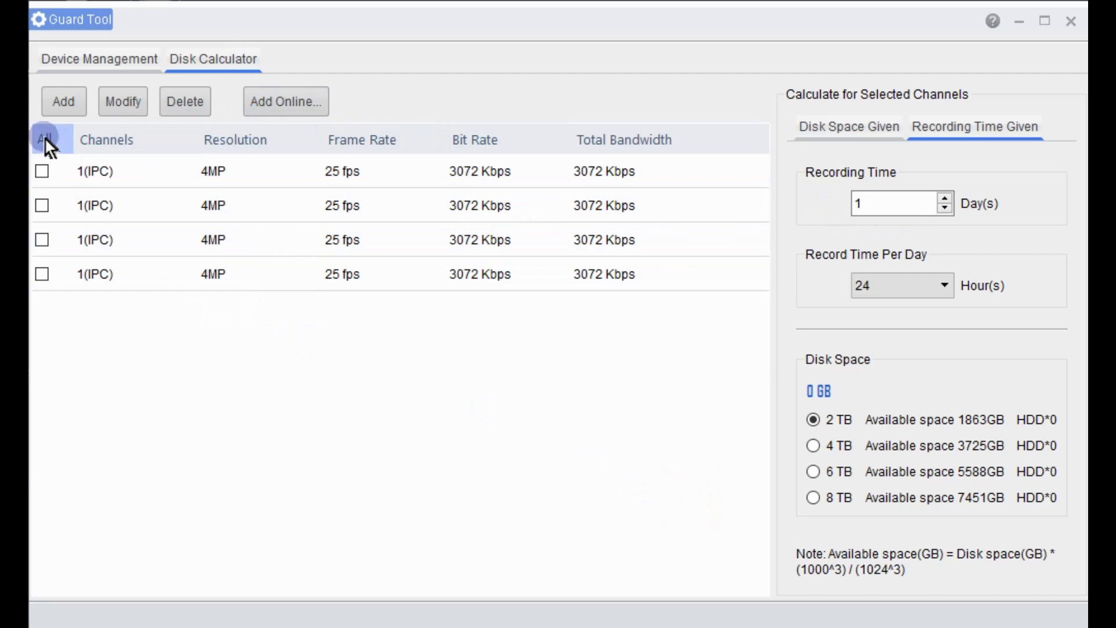
click(44, 138)
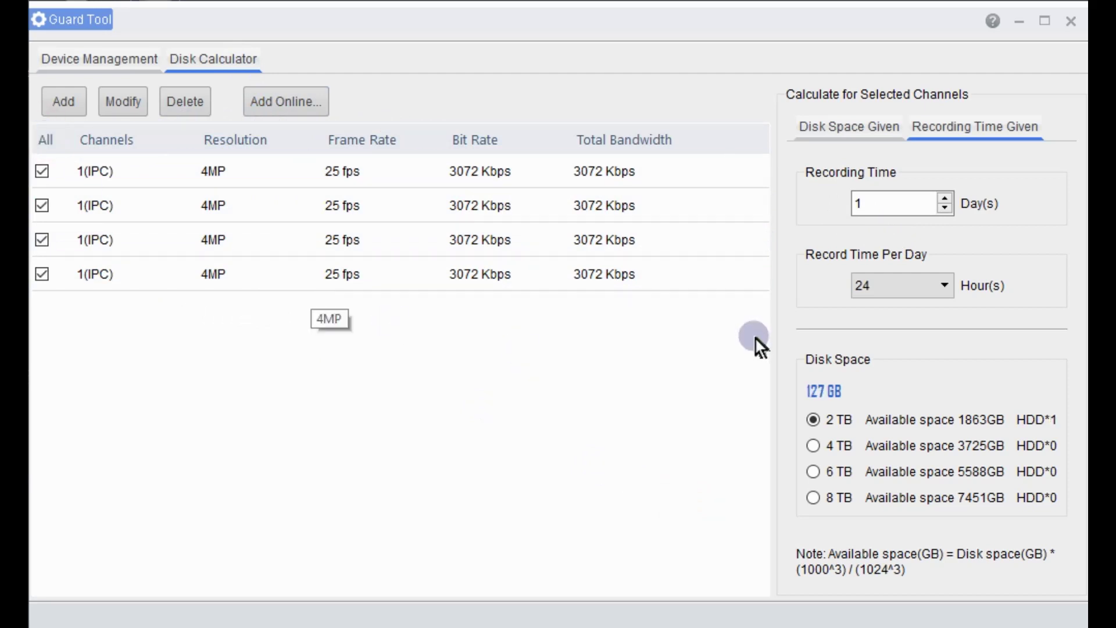
click(945, 207)
click(945, 195)
click(945, 195)
click(946, 195)
drag(945, 195, 945, 195)
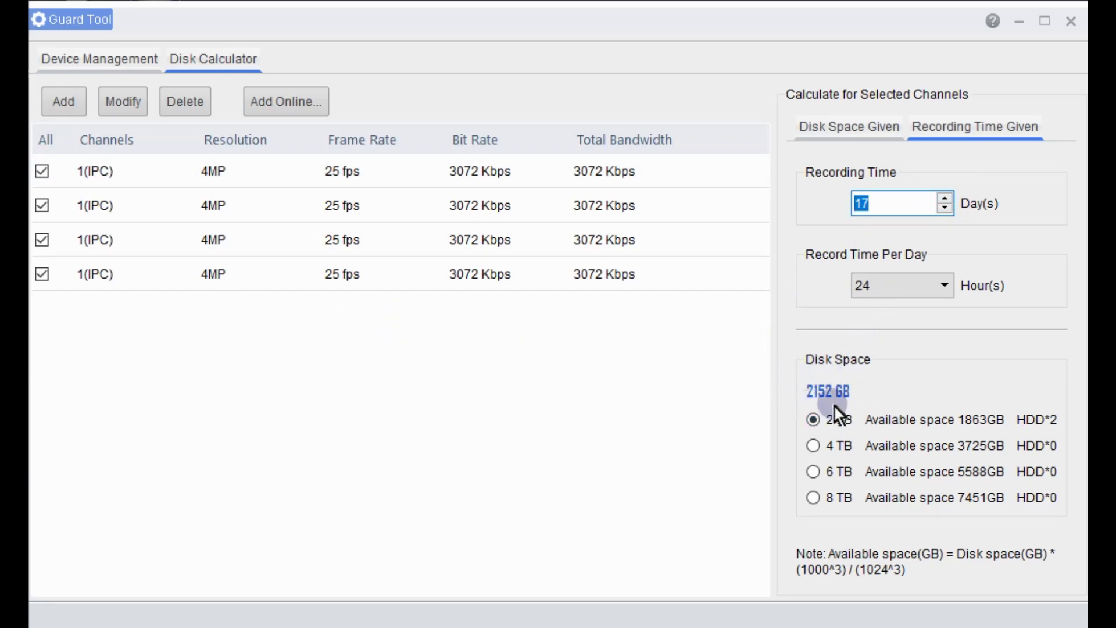
drag(944, 198, 944, 198)
click(944, 197)
click(944, 198)
click(944, 198)
click(944, 197)
click(944, 198)
click(944, 198)
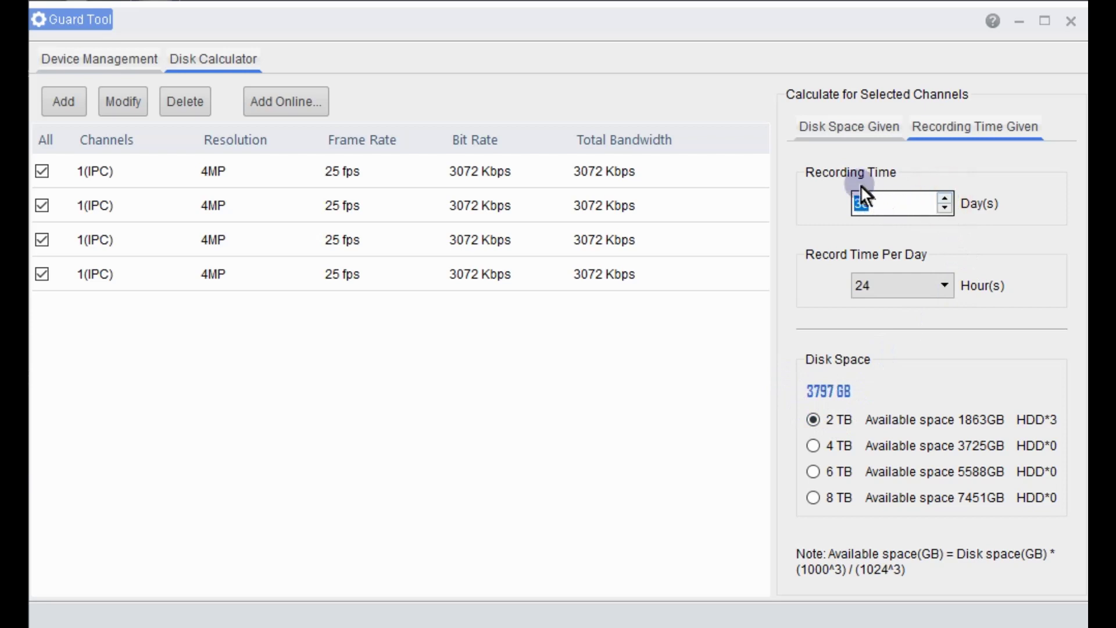
Step: Try a record time of 12 hours per day, and restore it to 24 hours
click(943, 286)
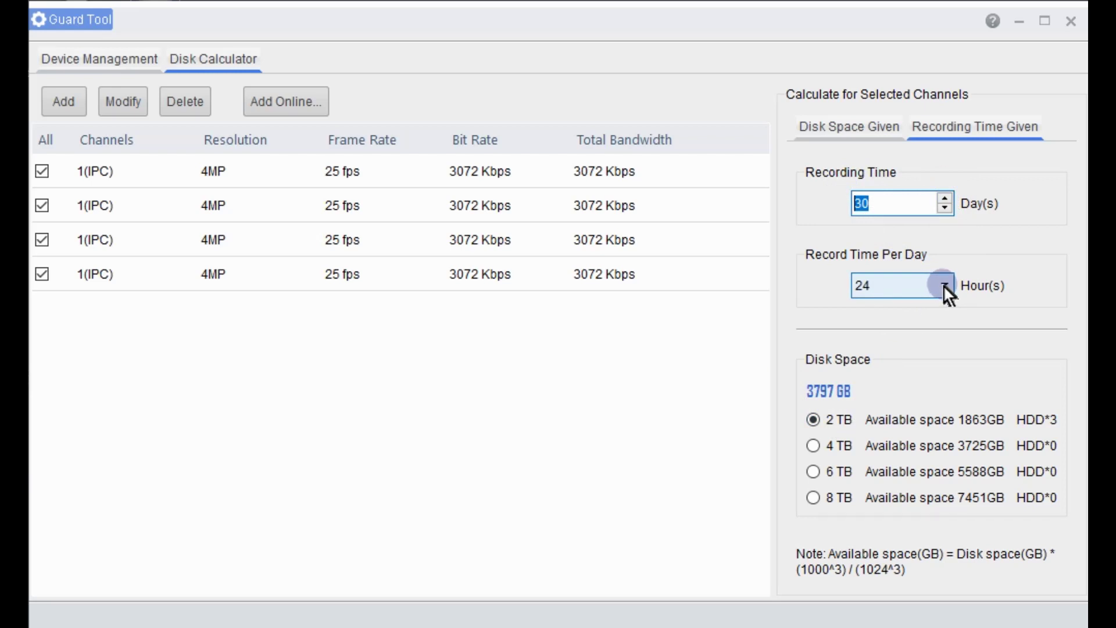
click(943, 285)
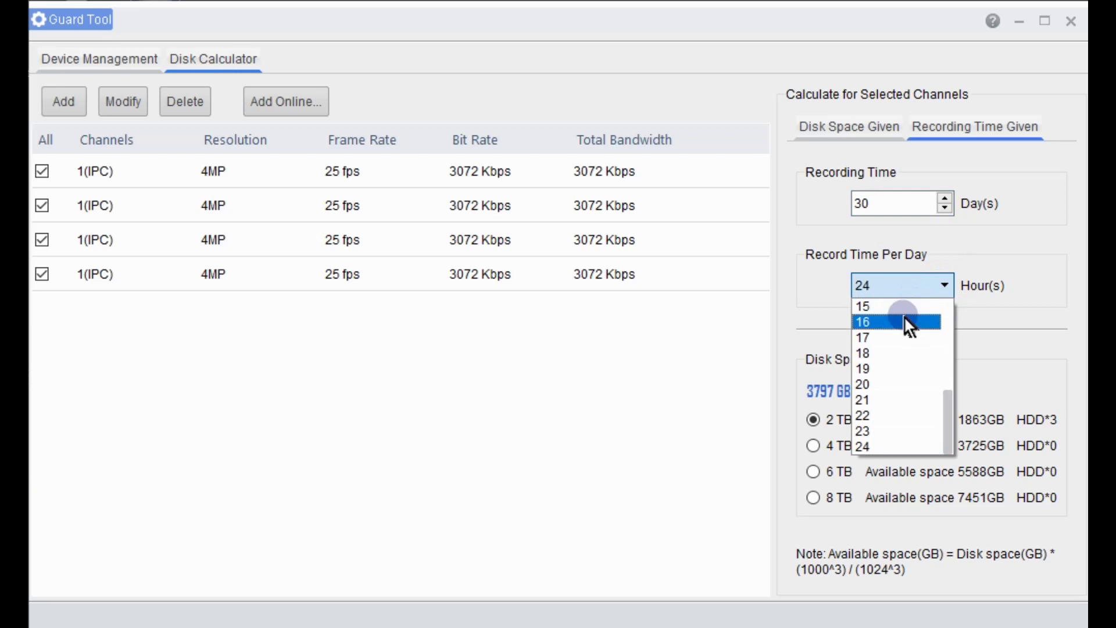
scroll(904, 316, up, 1)
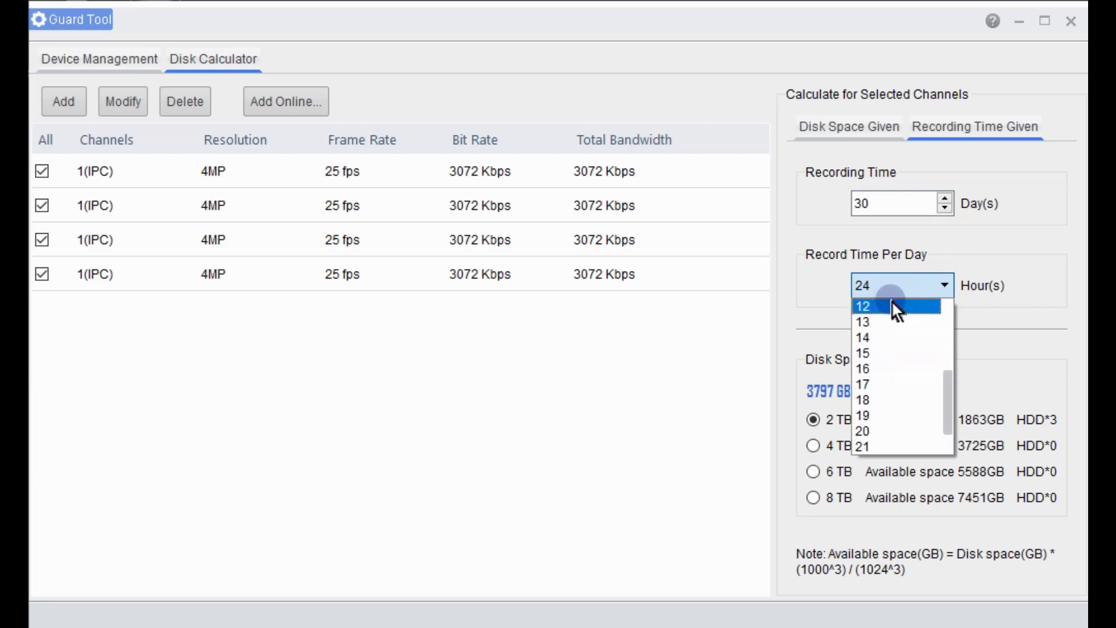
click(893, 306)
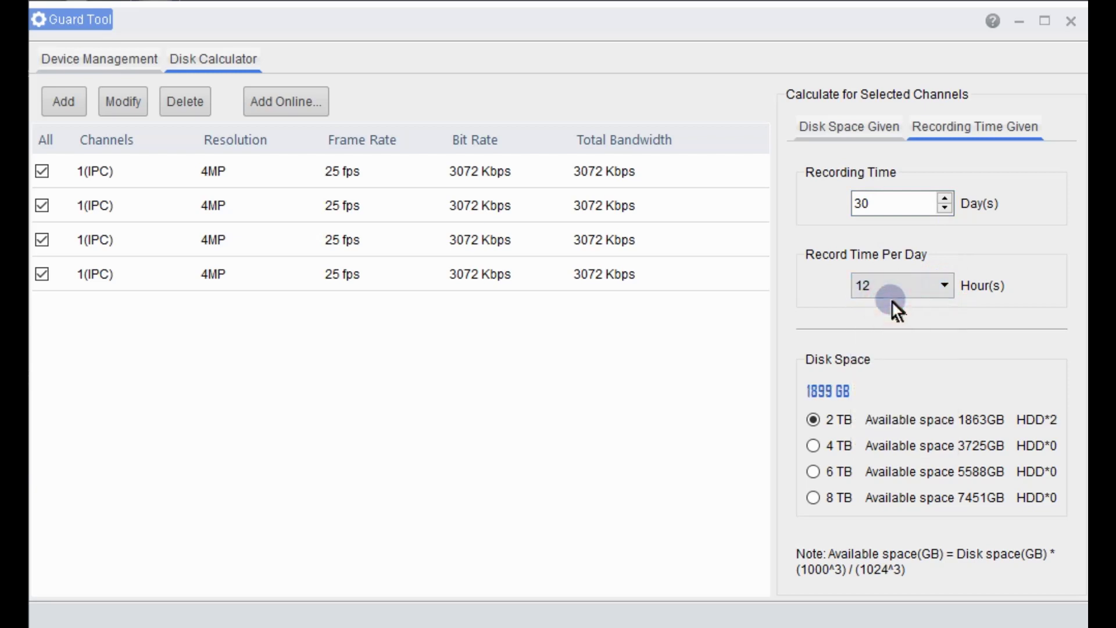
click(937, 284)
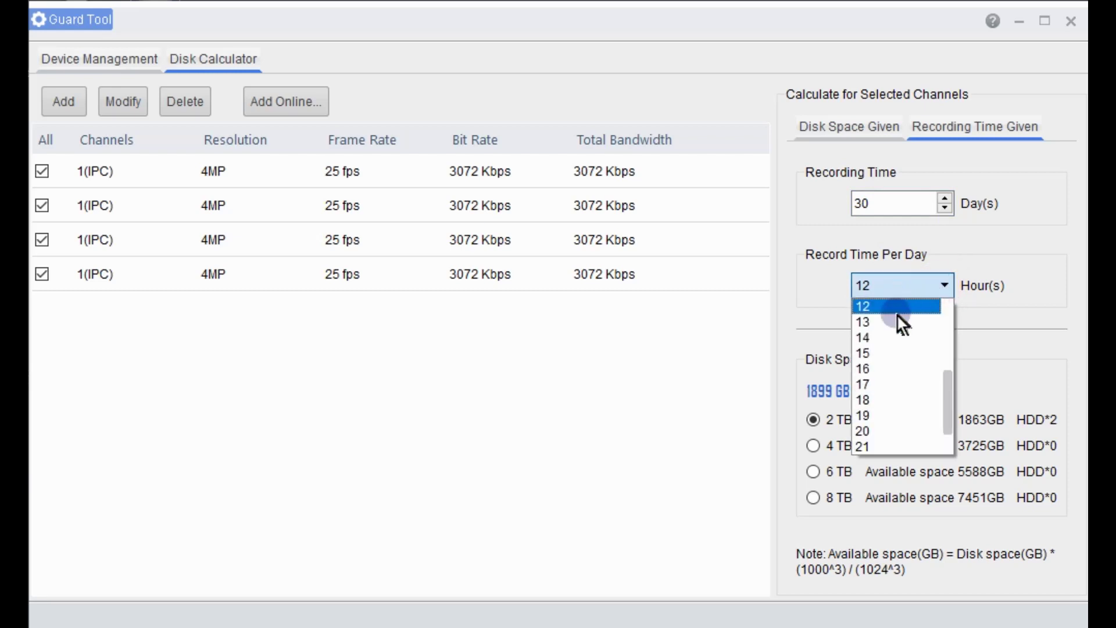
scroll(881, 365, down, 1)
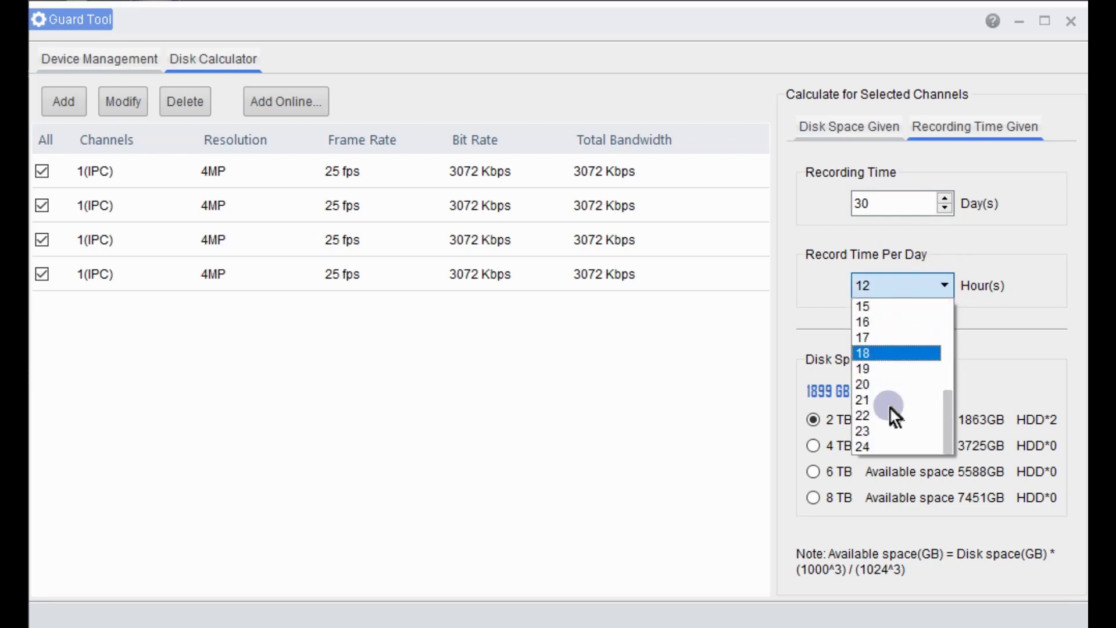
click(874, 443)
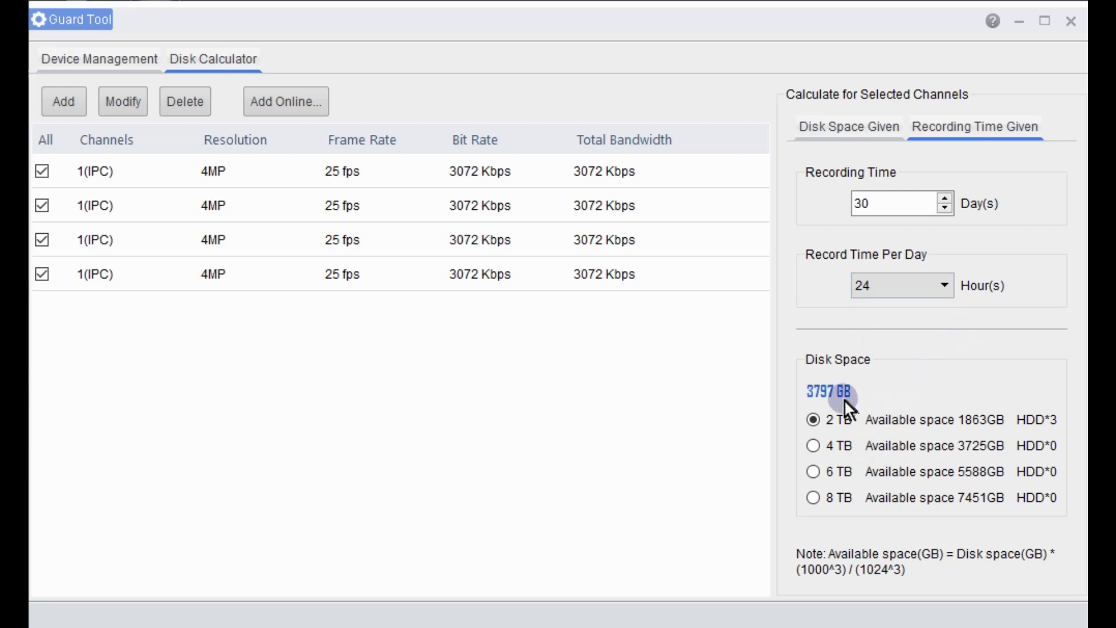
Step: Compare the number of drives needed for 4, 6 and 8 TB disks, and settle on the 4 TB option
click(813, 446)
click(814, 445)
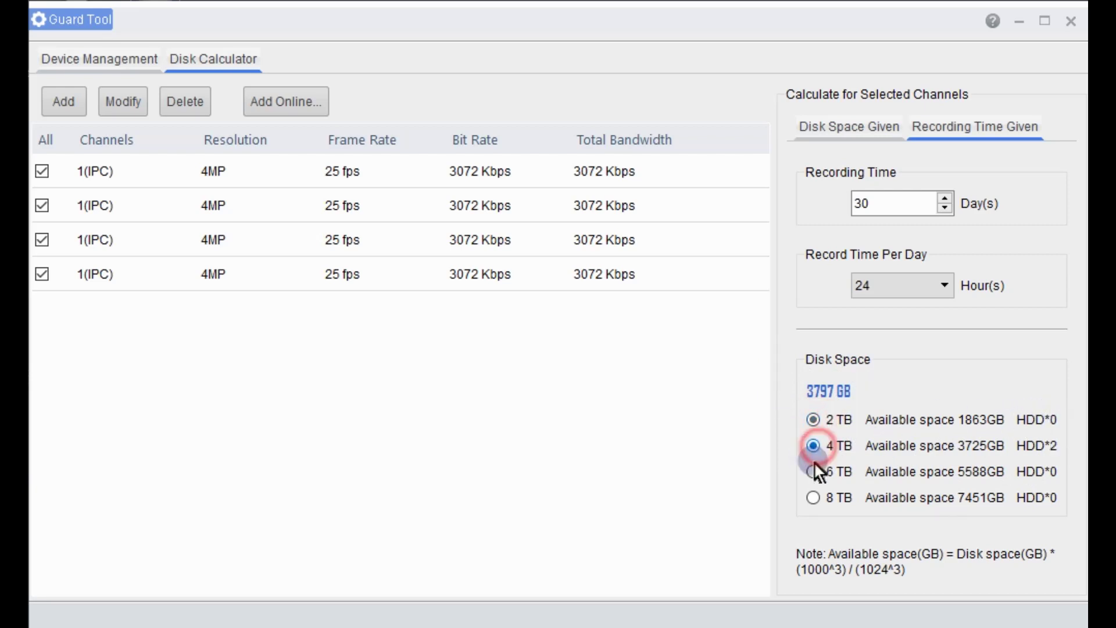
click(813, 472)
click(812, 498)
click(813, 447)
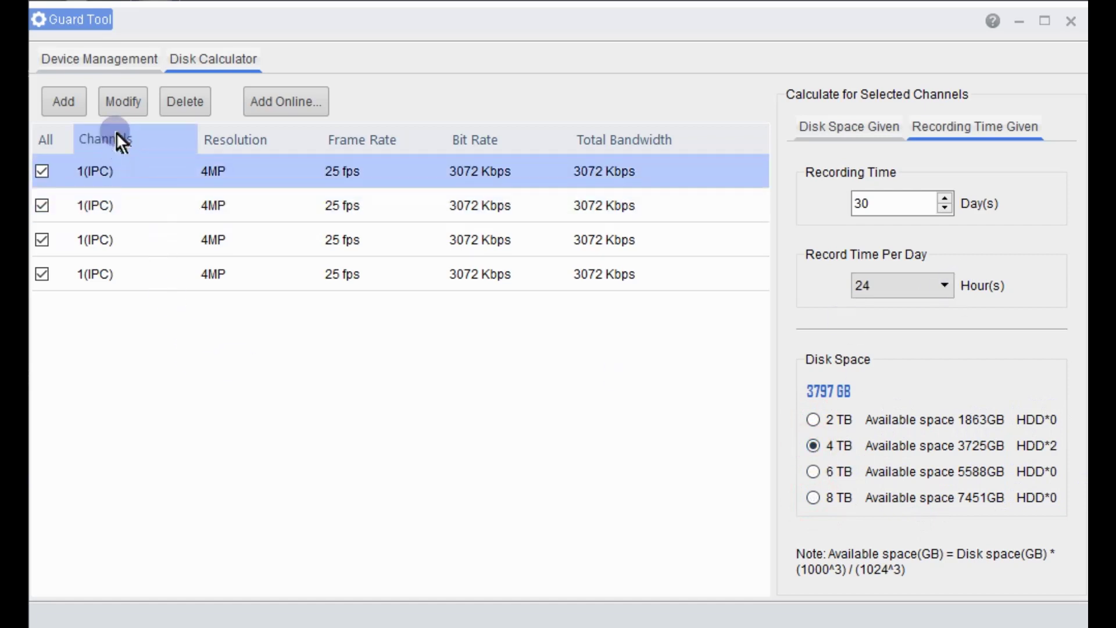
Step: Change the resolution of all four selected channels to 8MP
click(121, 100)
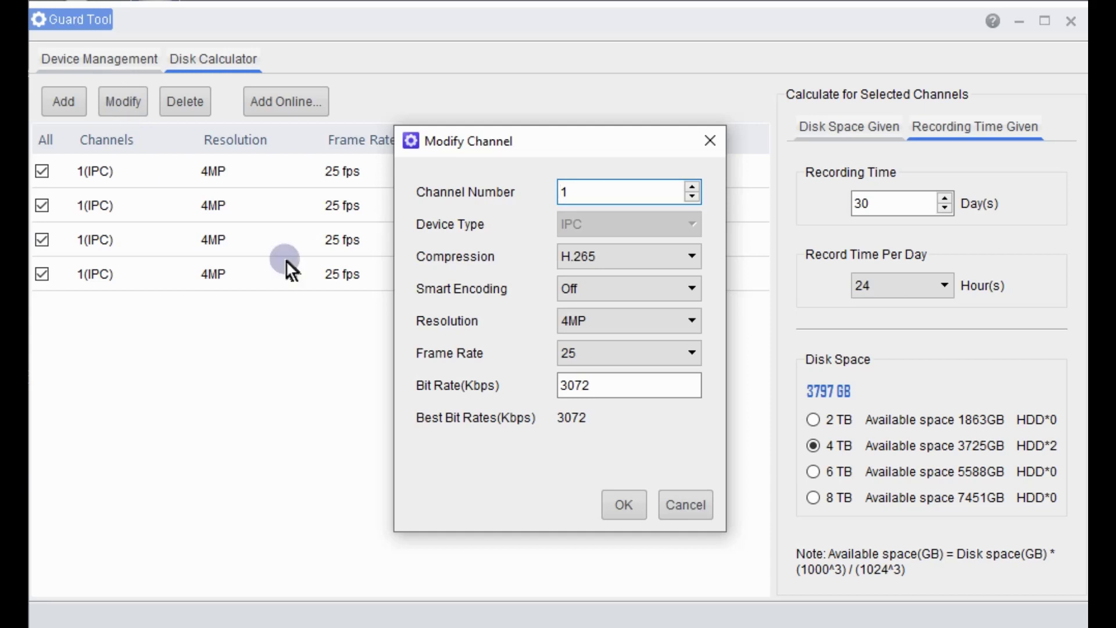
click(685, 321)
click(619, 356)
click(619, 495)
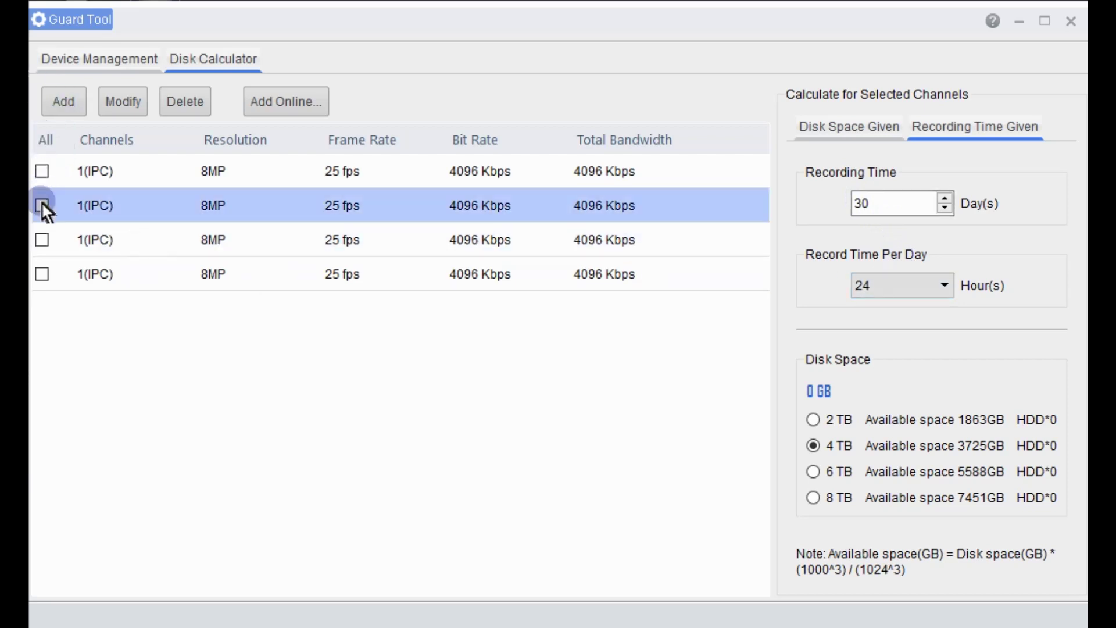
Step: Include the first 8MP channel in the disk space calculation, and extend the selection to all four channels
click(40, 171)
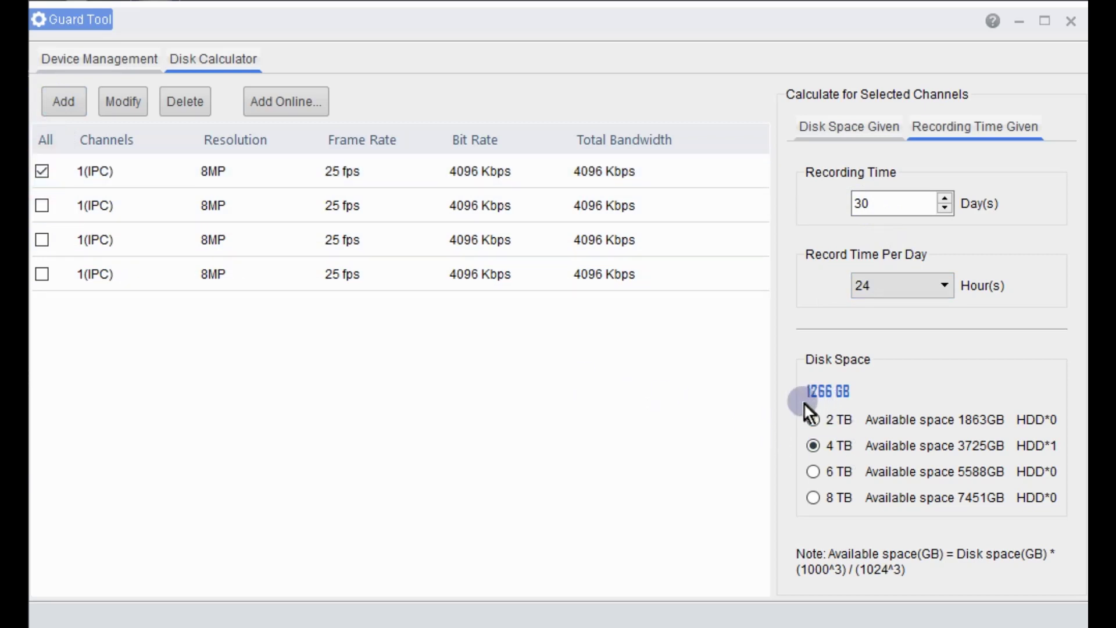
click(47, 135)
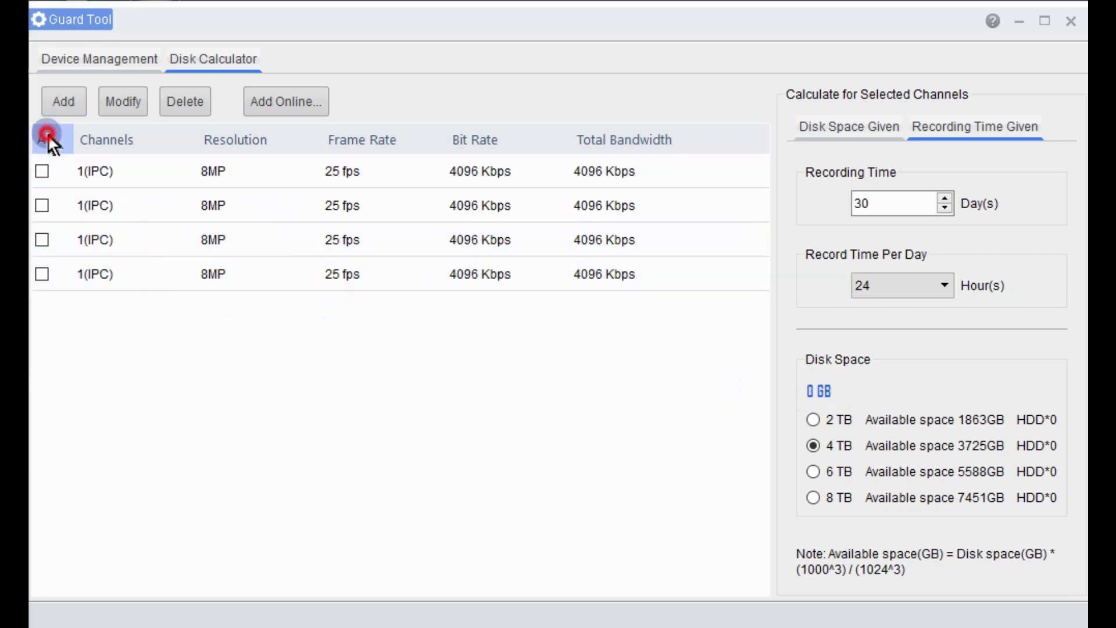
click(47, 137)
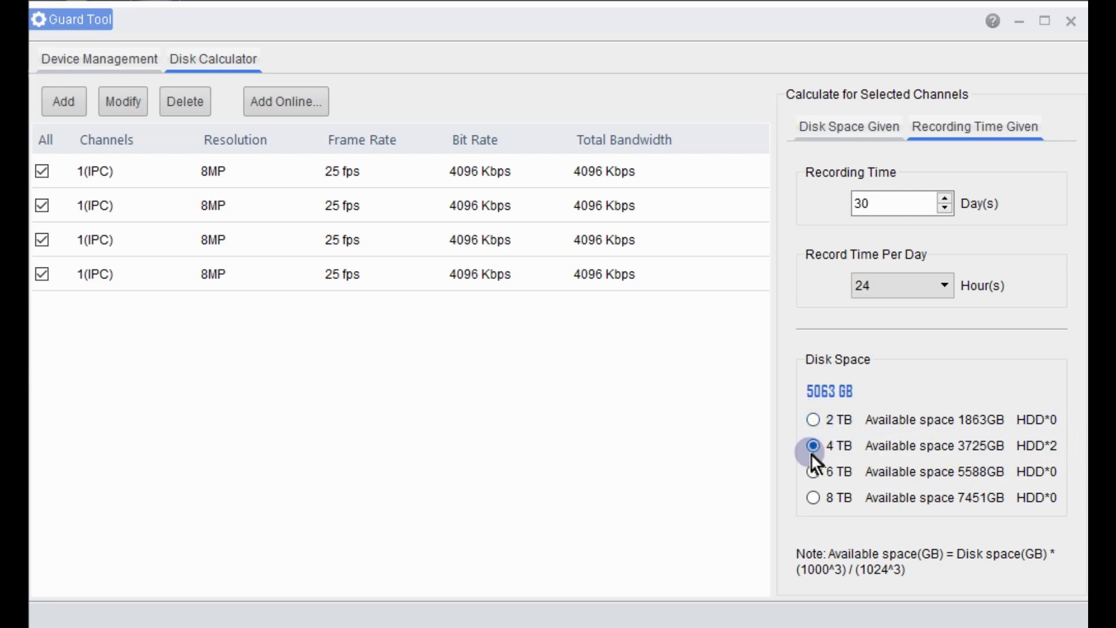
click(340, 288)
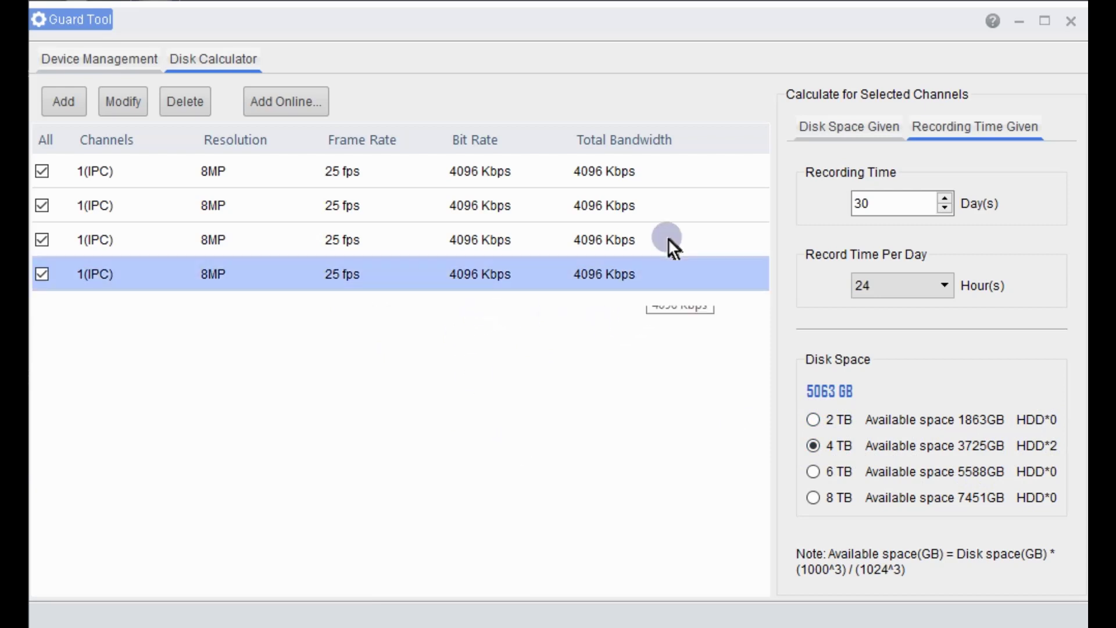
Step: Import channels from the online DORIP04 and DORIP02 devices, and include the imported 2560*1440 channel in the calculation
click(304, 102)
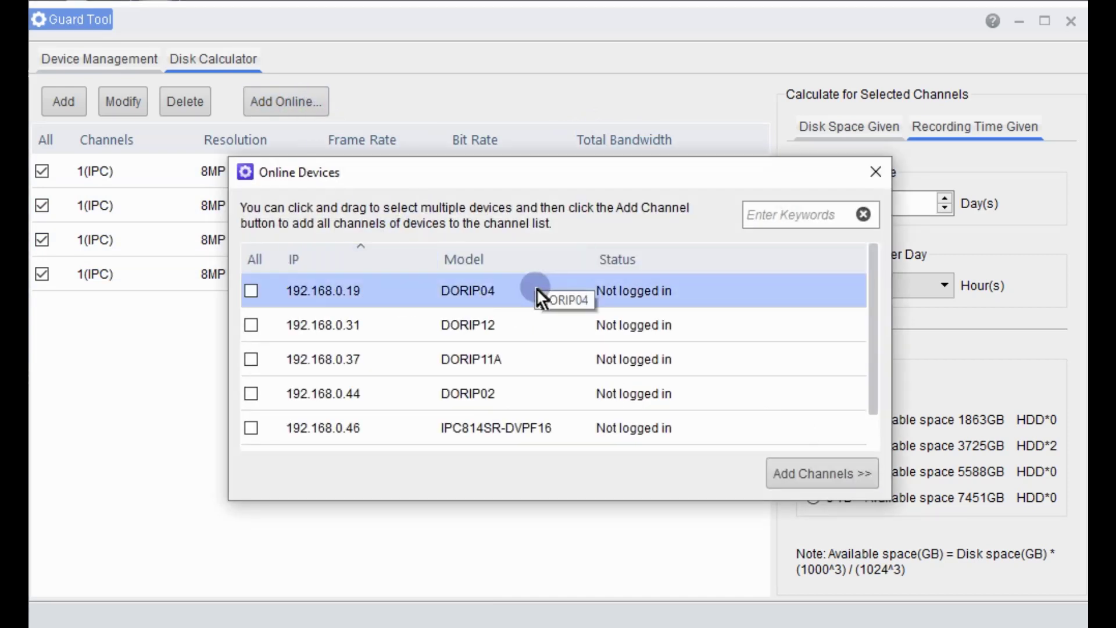
click(251, 291)
click(815, 465)
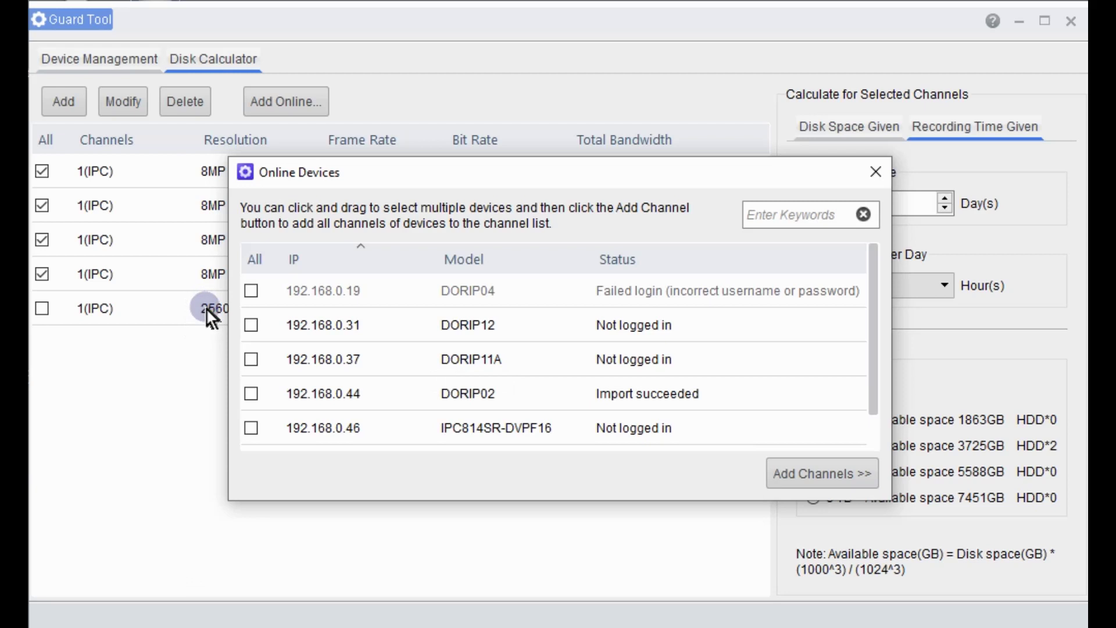
click(875, 170)
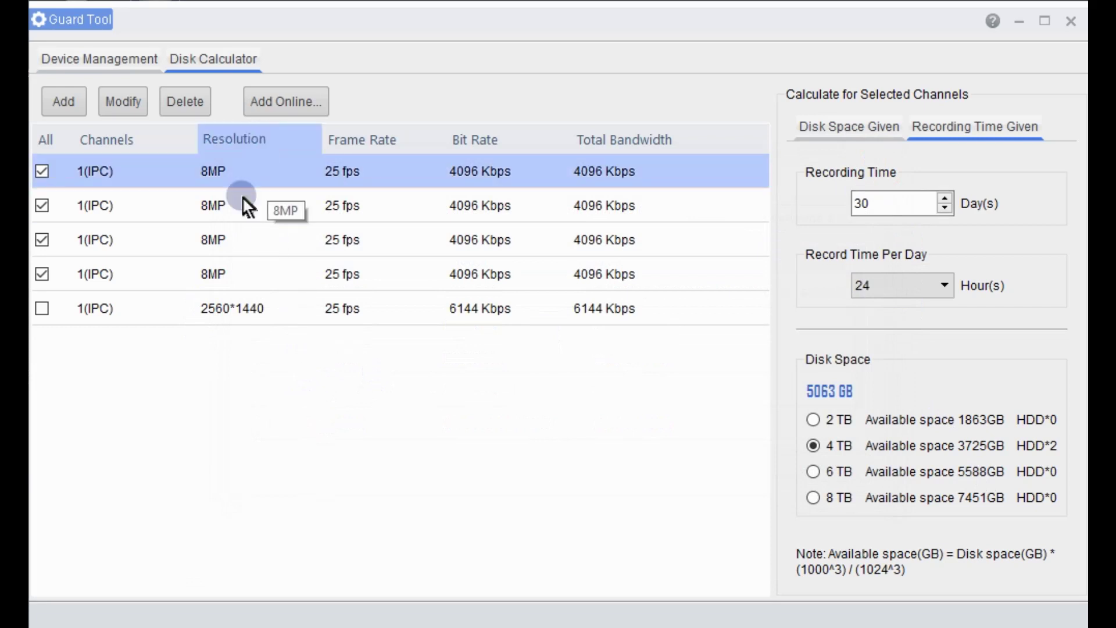
click(217, 319)
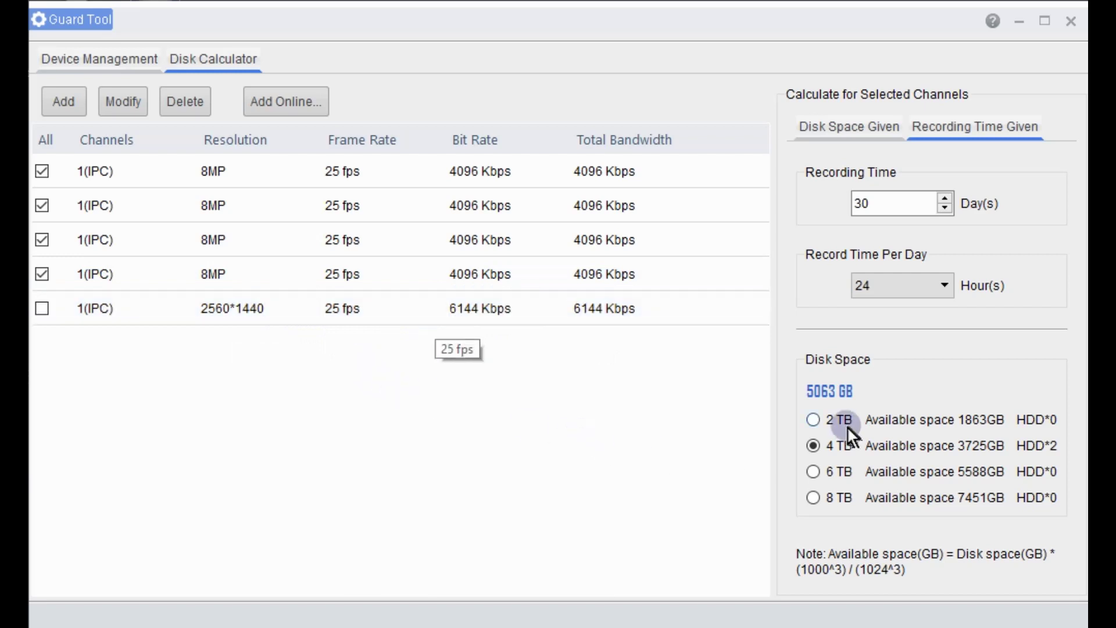
click(40, 310)
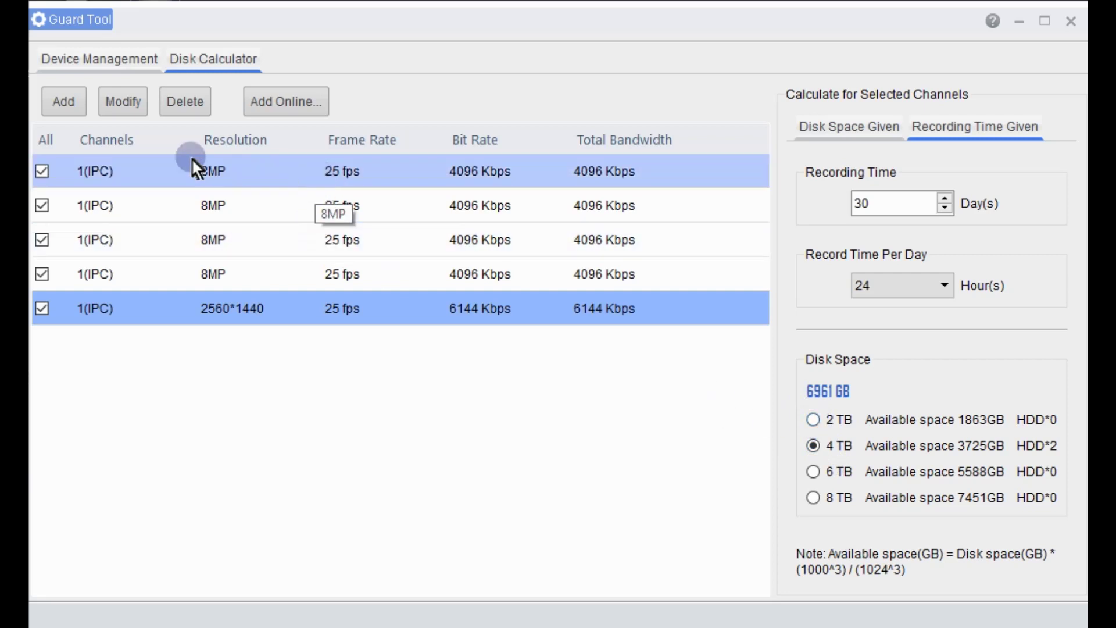
Step: Apply the H.265, 8MP, 25 fps and 4096 Kbps settings to all five selected channels
click(129, 102)
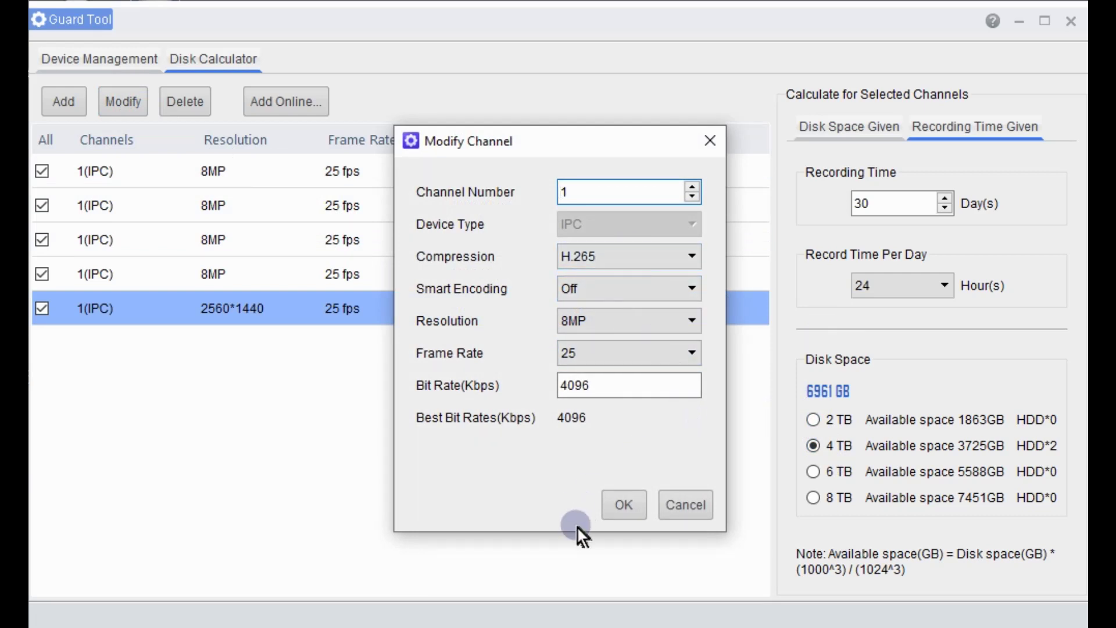
click(625, 504)
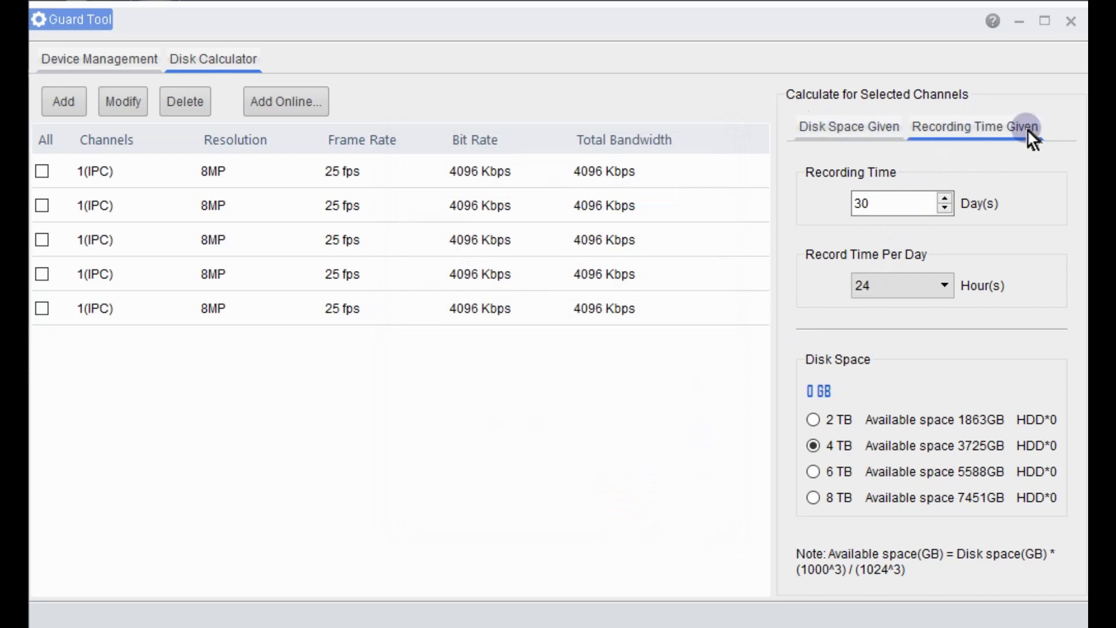
Step: Switch to calculating recording time from a given disk space, with 2TB of disk space and 24 hours of recording per day
click(842, 128)
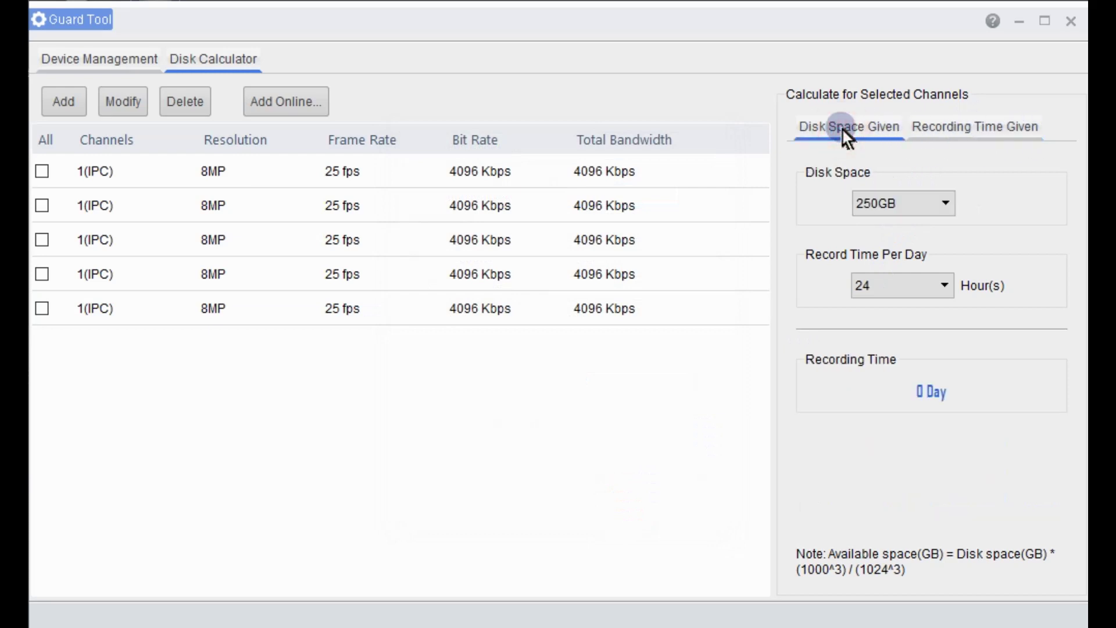
click(946, 204)
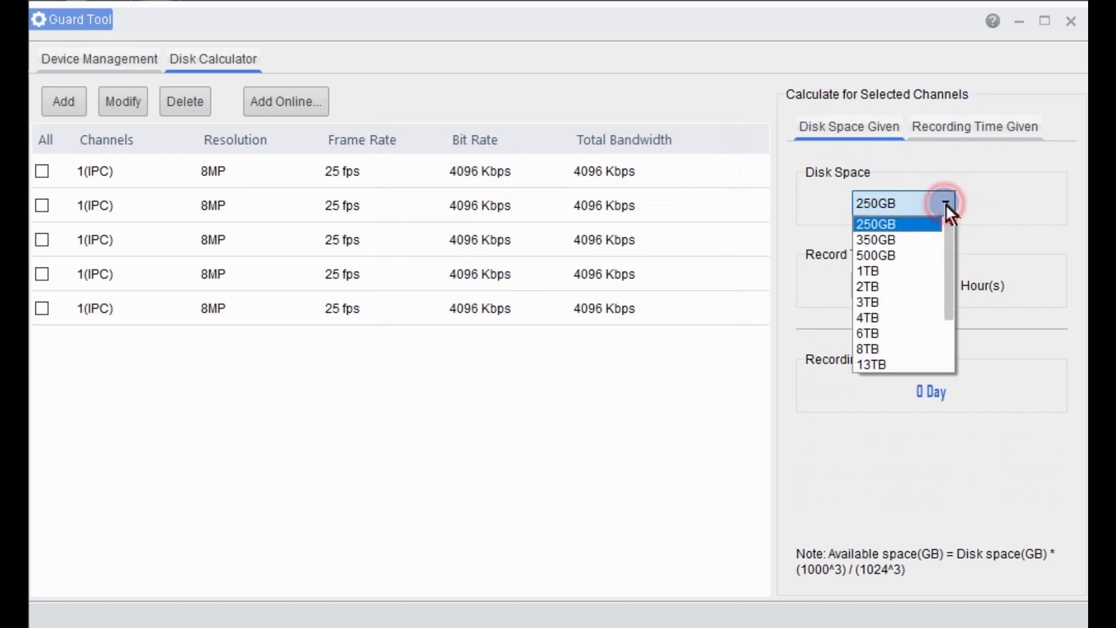
click(893, 285)
click(947, 286)
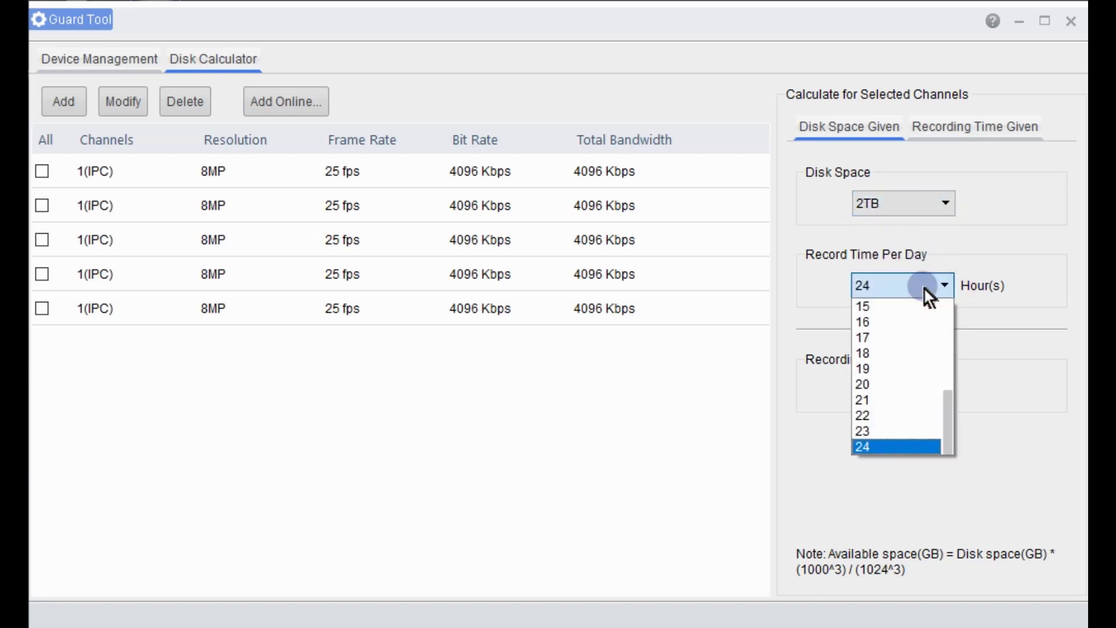
click(883, 446)
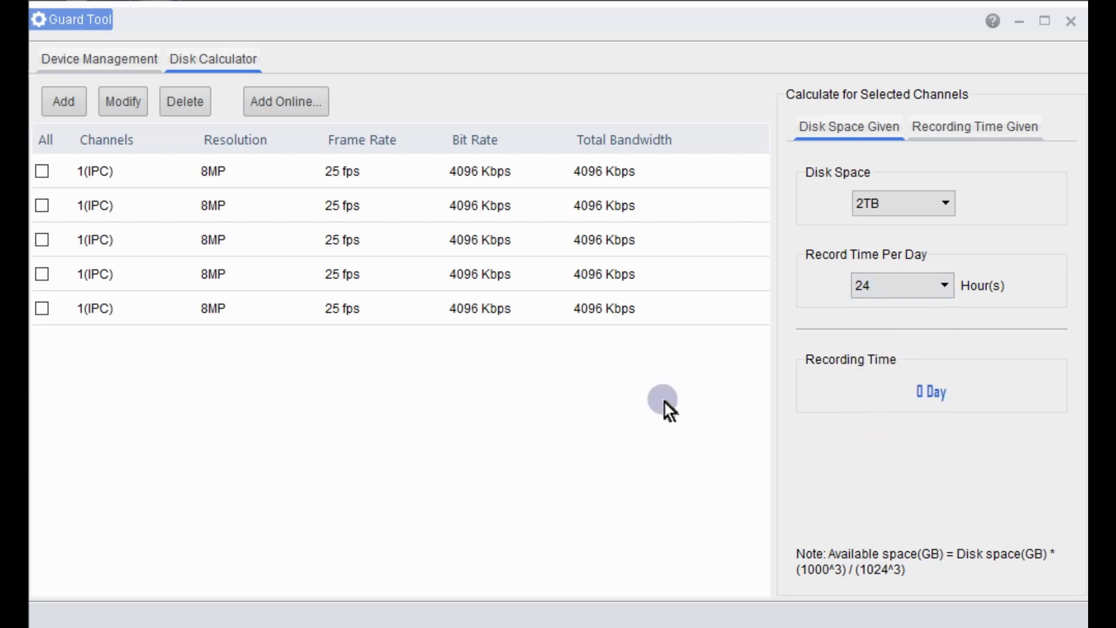
Step: Include all five channels in the recording time calculation and set the disk space to 4TB
click(46, 131)
click(43, 141)
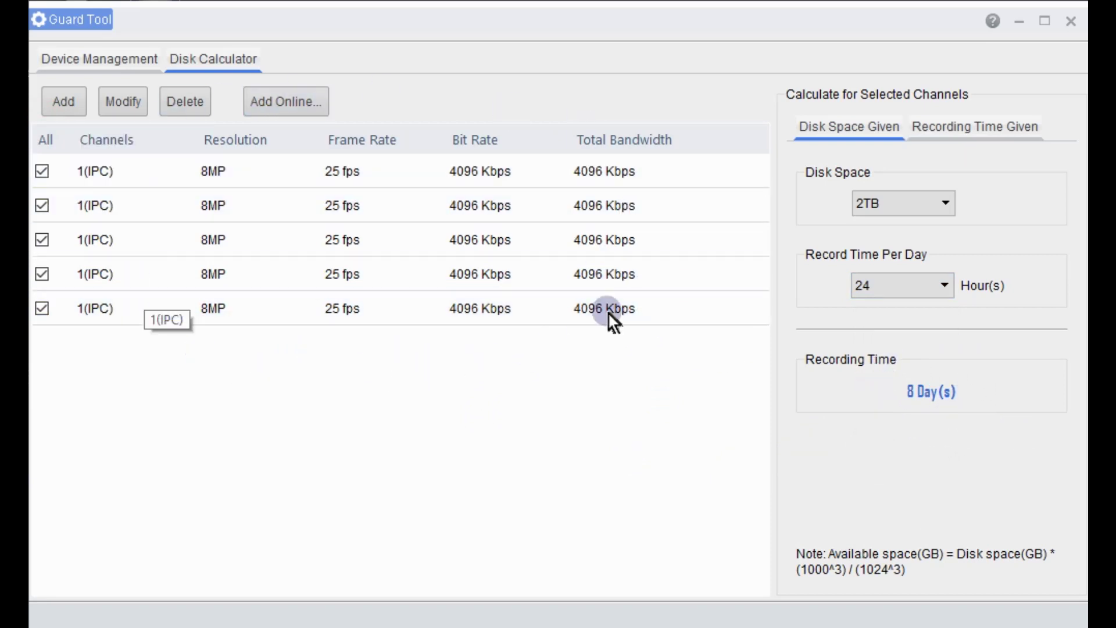
click(946, 206)
click(874, 319)
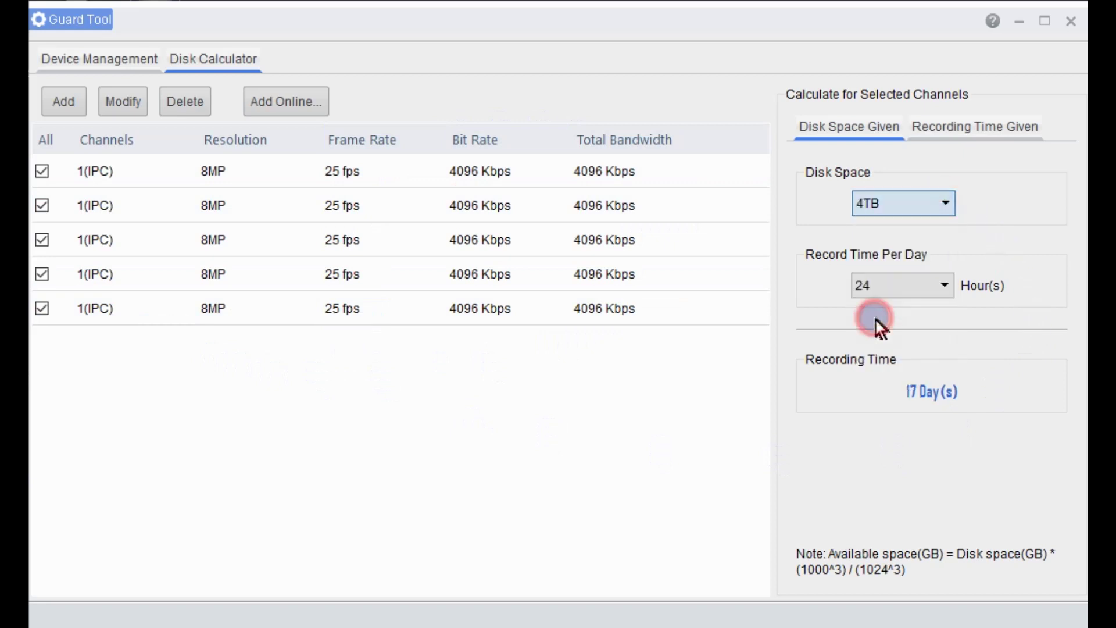